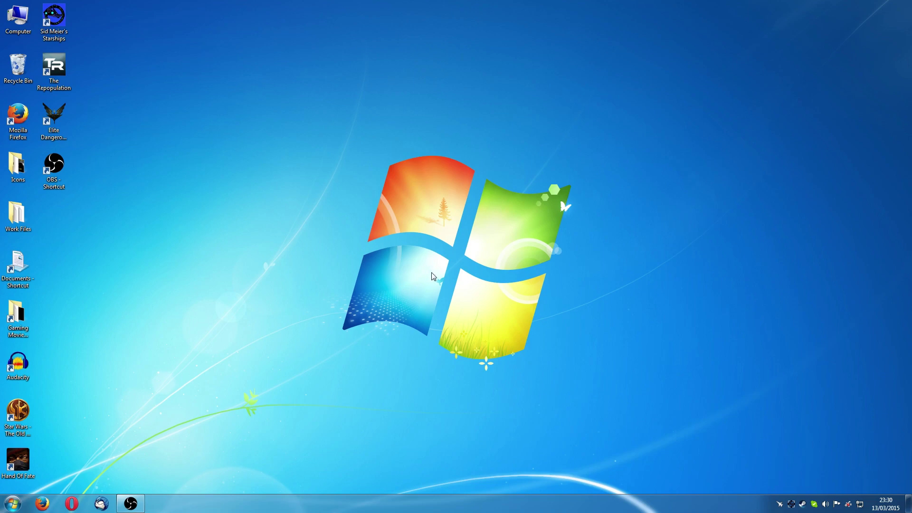
# Open the bookmarked Thrustmaster T.A.R.G.E.T page in Opera and highlight the list of supported controllers in its Info text
pyautogui.click(72, 504)
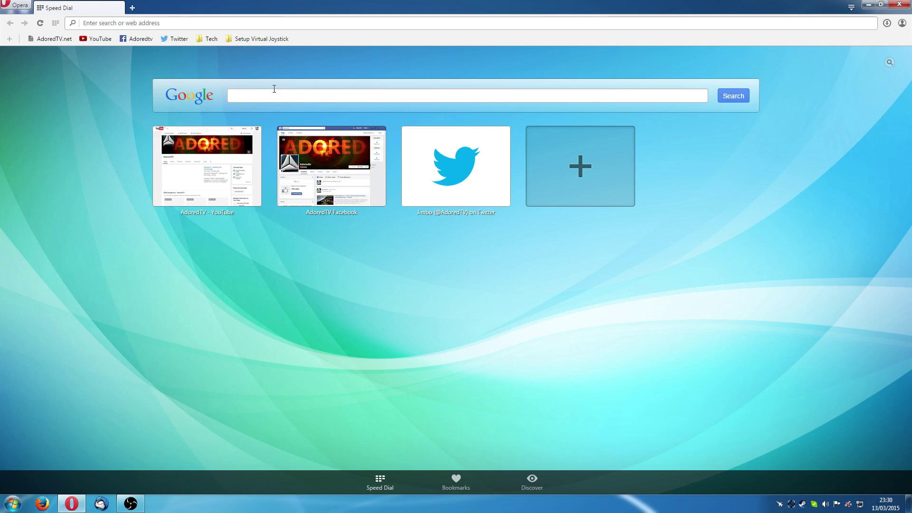
pyautogui.click(258, 39)
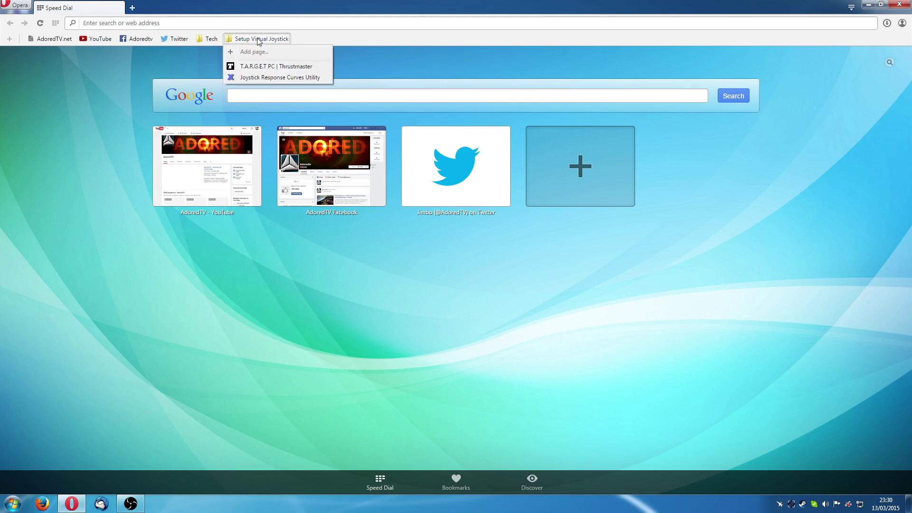
pyautogui.click(262, 67)
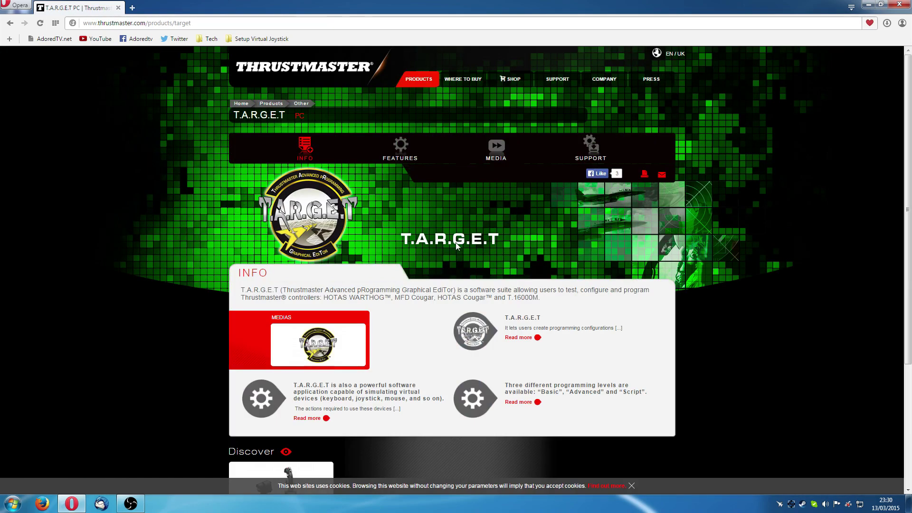
pyautogui.scroll(-1, 398, 247)
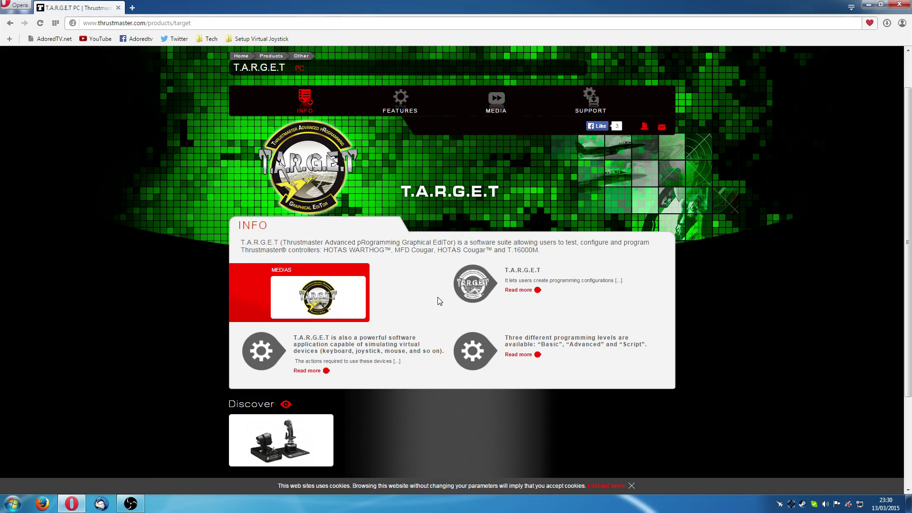
pyautogui.doubleClick(332, 251)
pyautogui.click(327, 250)
pyautogui.moveTo(324, 251); pyautogui.dragTo(551, 253)
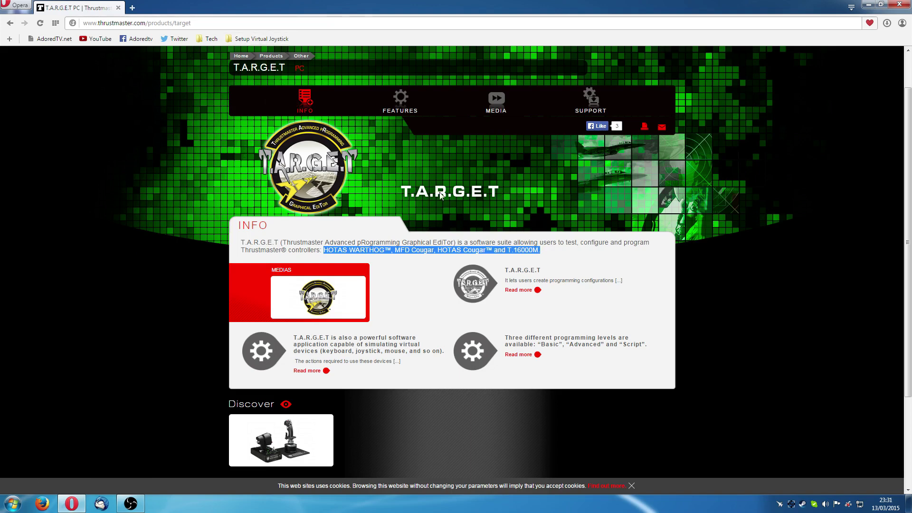
# Open the bookmarked Joystick Response Curves Utility page and highlight its web address
pyautogui.click(267, 39)
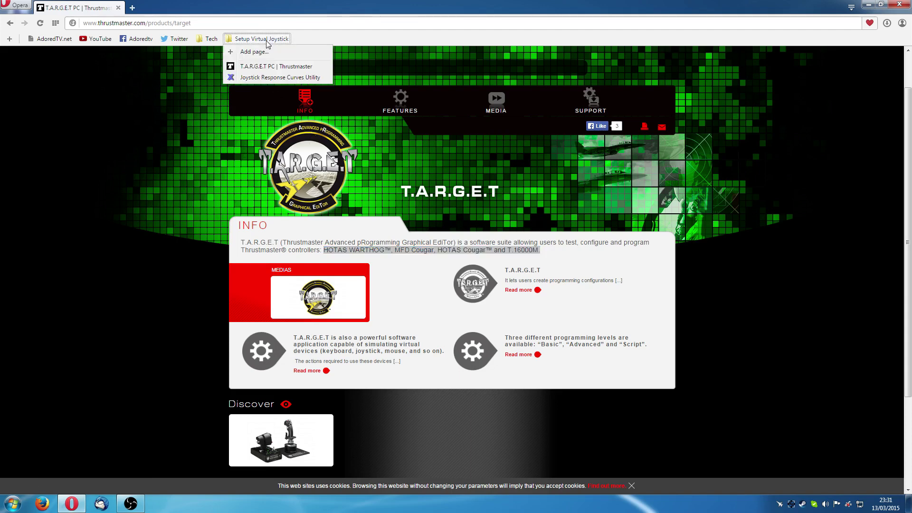
pyautogui.click(257, 77)
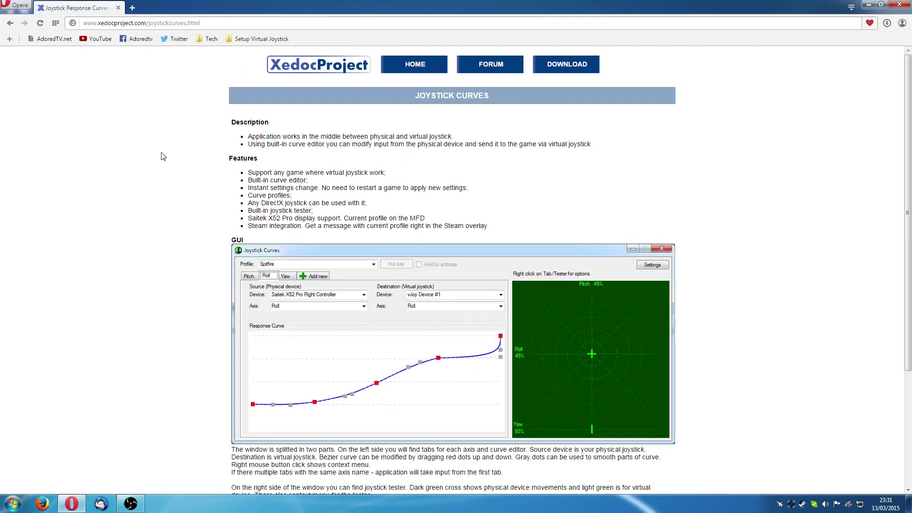
pyautogui.moveTo(84, 23); pyautogui.dragTo(203, 24)
pyautogui.click(96, 55)
# Examine the Joystick Curves page from its description and features down to the installation instructions and download links
pyautogui.scroll(-3, 185, 143)
pyautogui.scroll(3, 192, 199)
pyautogui.scroll(-3, 197, 208)
pyautogui.scroll(3, 198, 204)
pyautogui.scroll(-3, 147, 197)
pyautogui.scroll(3, 155, 190)
pyautogui.scroll(-3, 161, 200)
pyautogui.scroll(3, 165, 206)
pyautogui.scroll(-3, 154, 240)
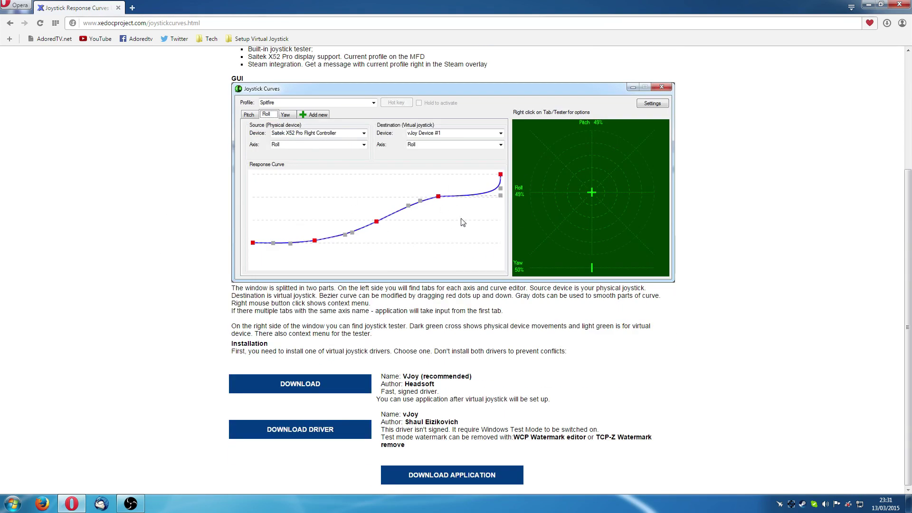
# Highlight the recommended VJoy driver by Headsoft in the Installation section and download its installer
pyautogui.scroll(2, 202, 259)
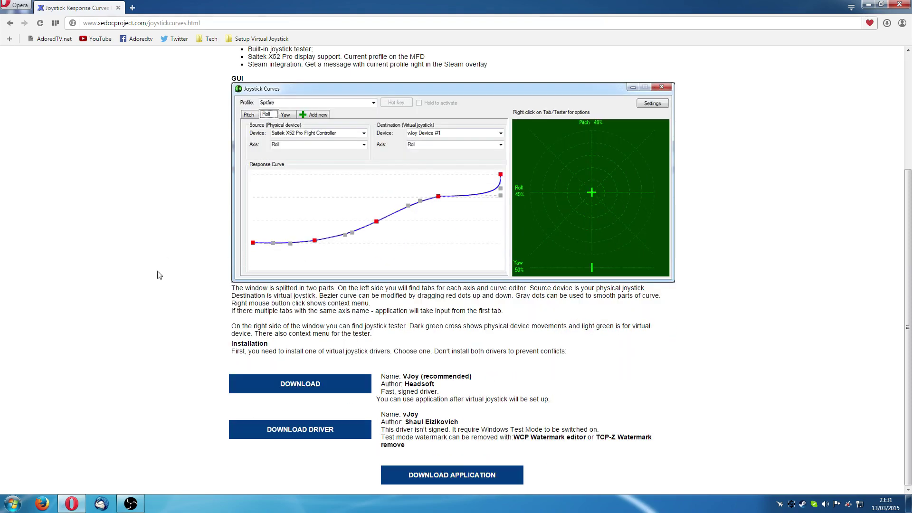
pyautogui.scroll(2, 200, 285)
pyautogui.scroll(-2, 162, 277)
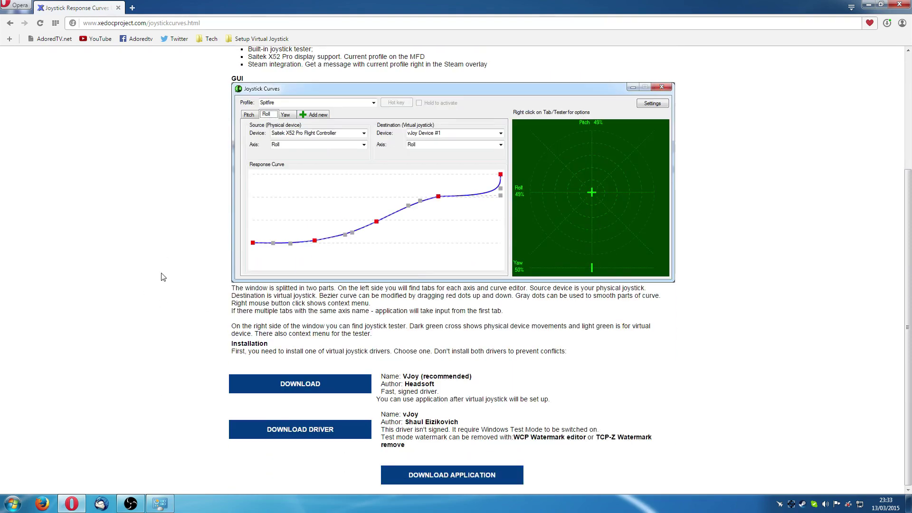
pyautogui.moveTo(402, 376); pyautogui.dragTo(484, 377)
pyautogui.click(298, 390)
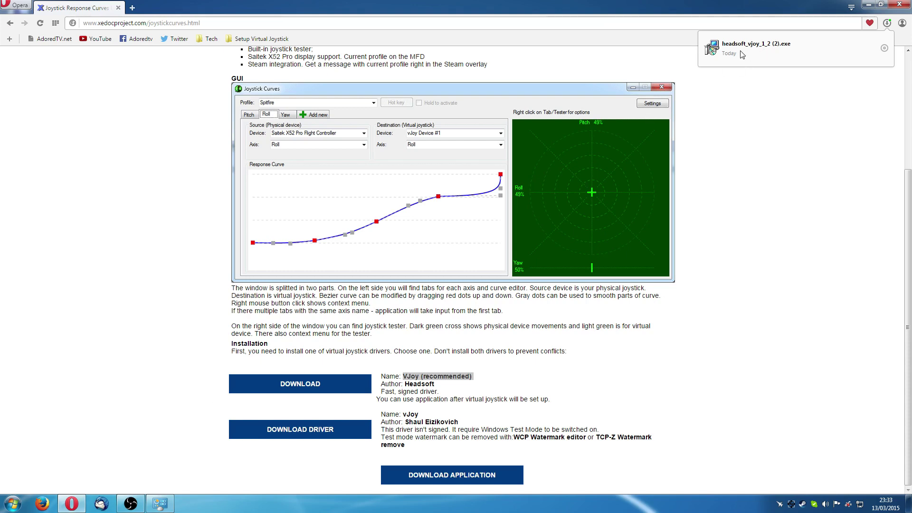
# Search Windows for joy.cpl, open the Game Controllers window, and minimise the browser so that only this window shows on the desktop
pyautogui.click(16, 504)
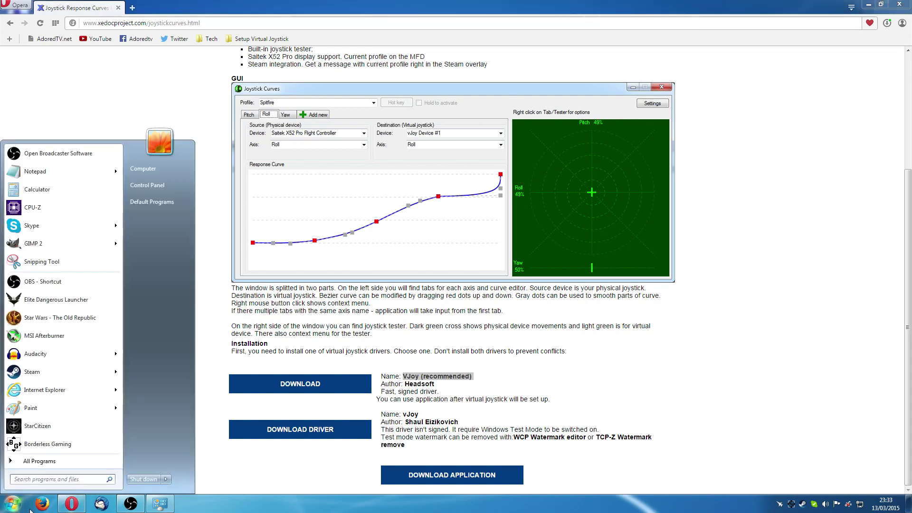
pyautogui.click(34, 479)
pyautogui.write('joy.c')
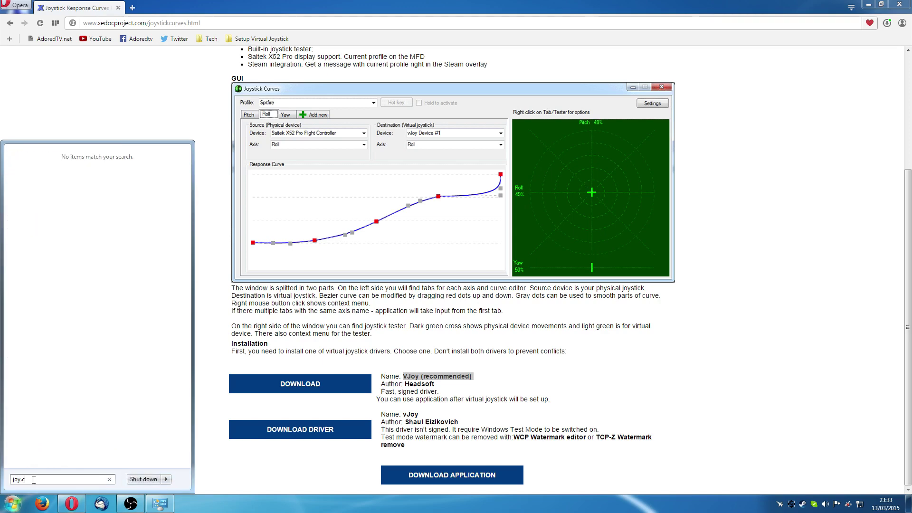
pyautogui.write('pl')
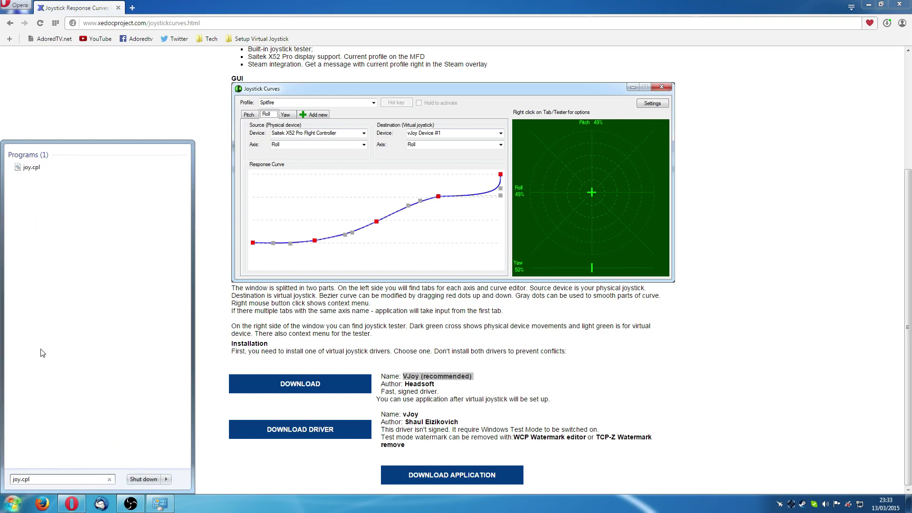
pyautogui.click(27, 169)
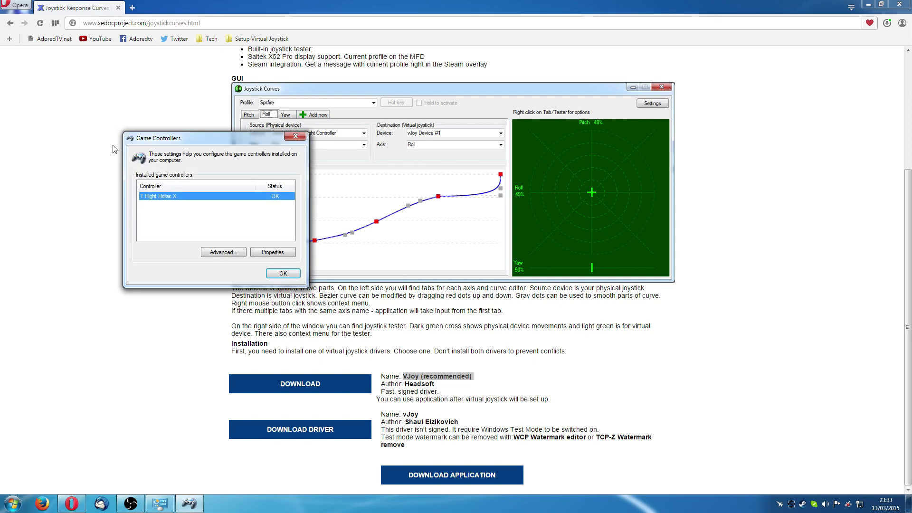
pyautogui.moveTo(190, 138); pyautogui.dragTo(503, 159)
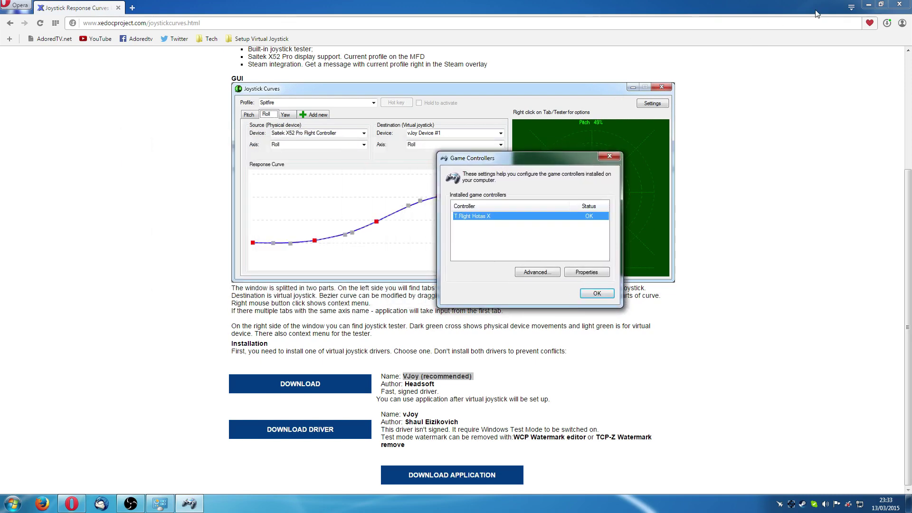
pyautogui.click(868, 4)
pyautogui.moveTo(498, 159)
pyautogui.mouseDown()
pyautogui.moveTo(439, 168)
pyautogui.moveTo(491, 166)
pyautogui.mouseUp()
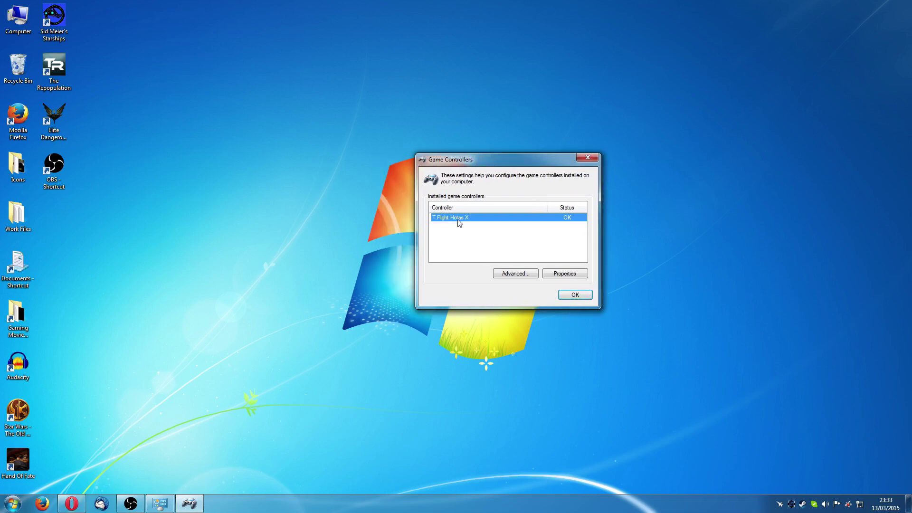
# View the test properties of the T.Flight Hotas X, close them, and move the Game Controllers window aside
pyautogui.click(578, 278)
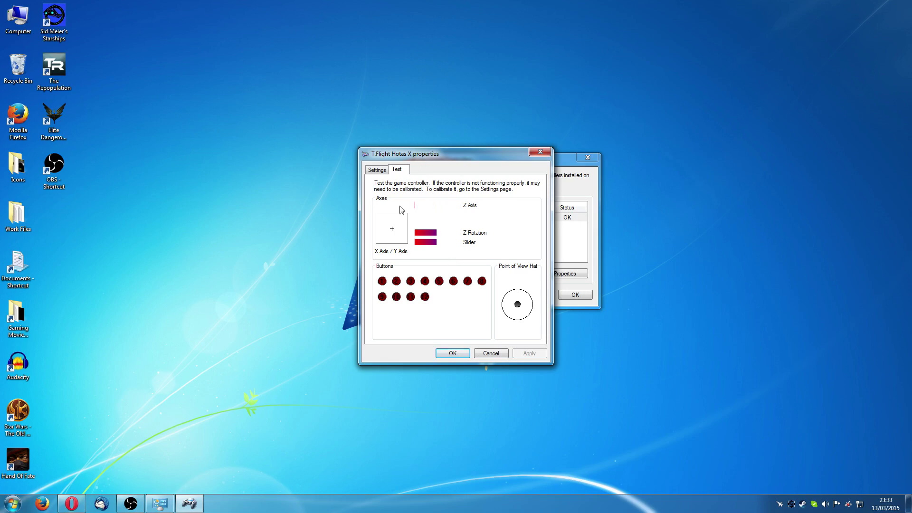
pyautogui.click(459, 352)
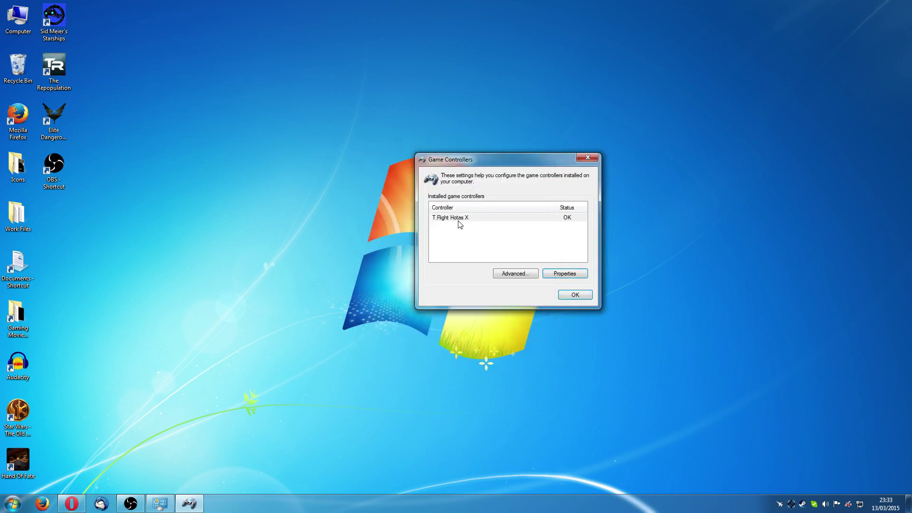
pyautogui.click(459, 221)
pyautogui.moveTo(483, 158); pyautogui.dragTo(567, 124)
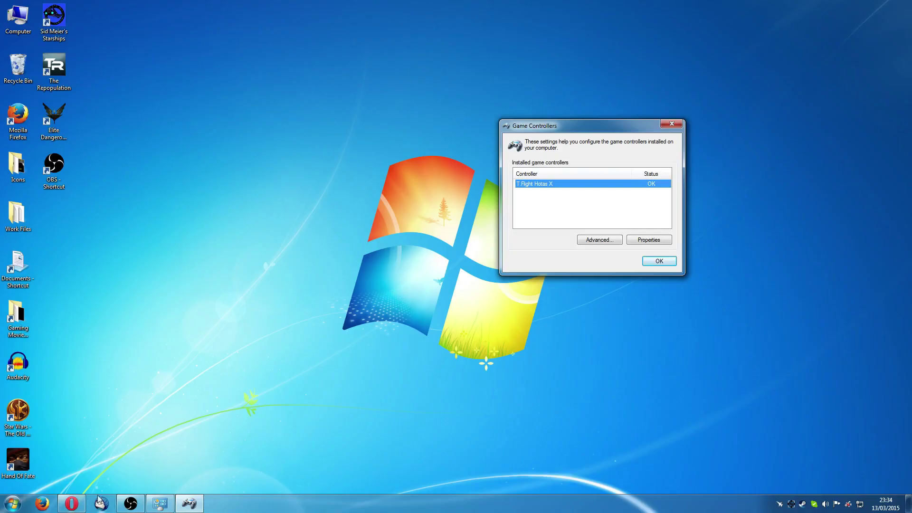
# Return to Opera and run the downloaded headsoft_vjoy_1_2 (2).exe, allowing it past the security warning
pyautogui.click(77, 507)
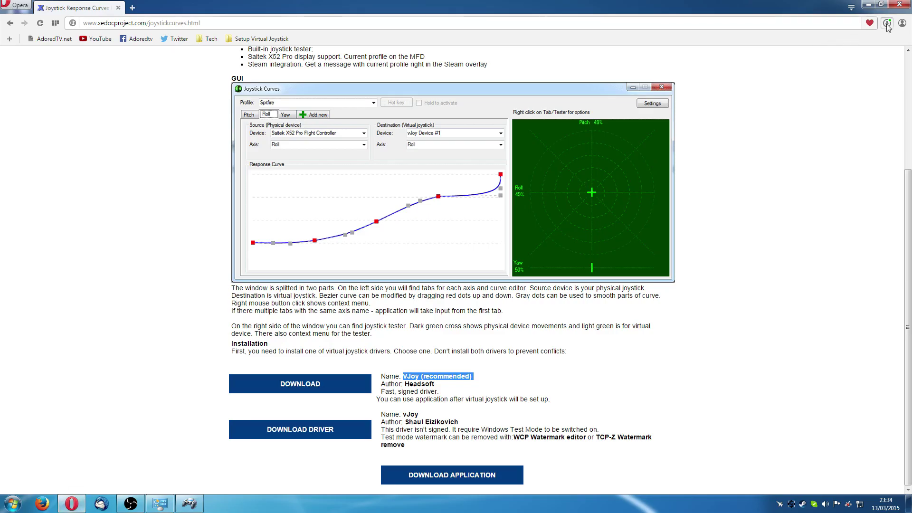
pyautogui.click(886, 22)
pyautogui.click(754, 64)
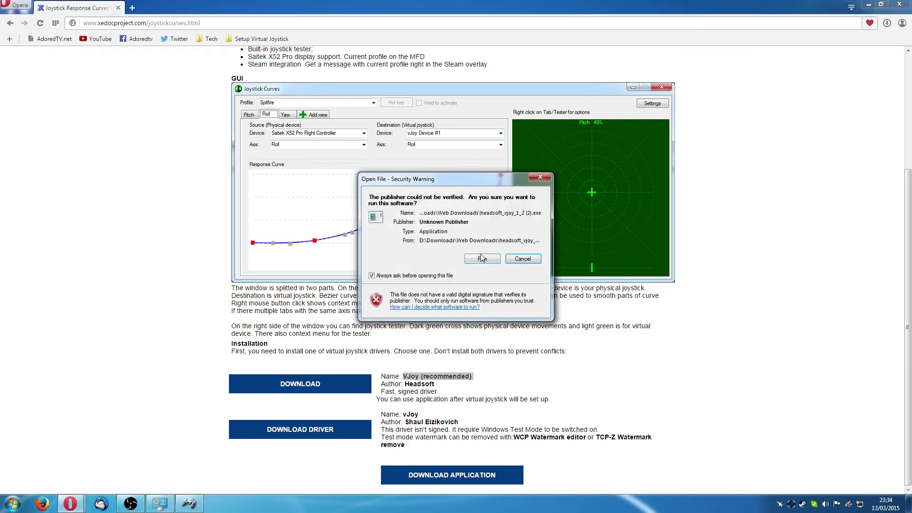
pyautogui.click(481, 259)
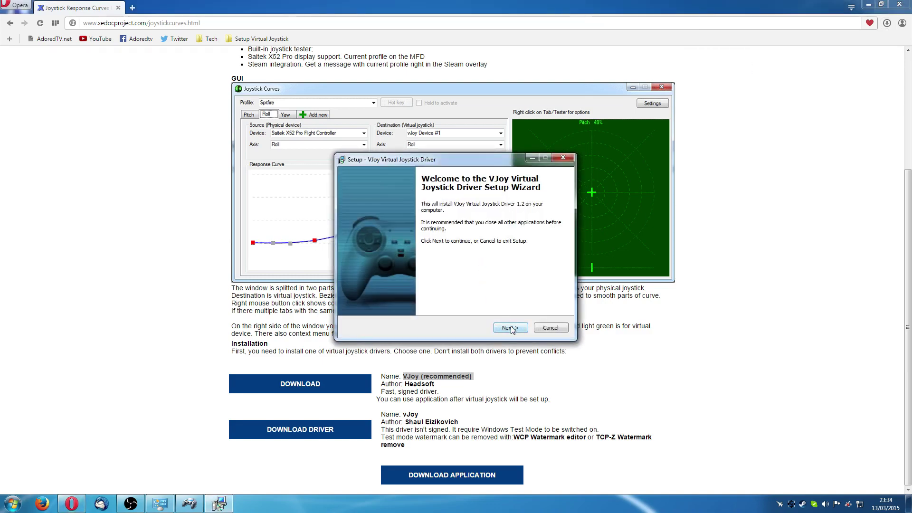
# Accept the VJoy setup's license agreement and keep its default destination and Start Menu folders, placing the wizard beside Game Controllers
pyautogui.click(511, 328)
pyautogui.click(868, 4)
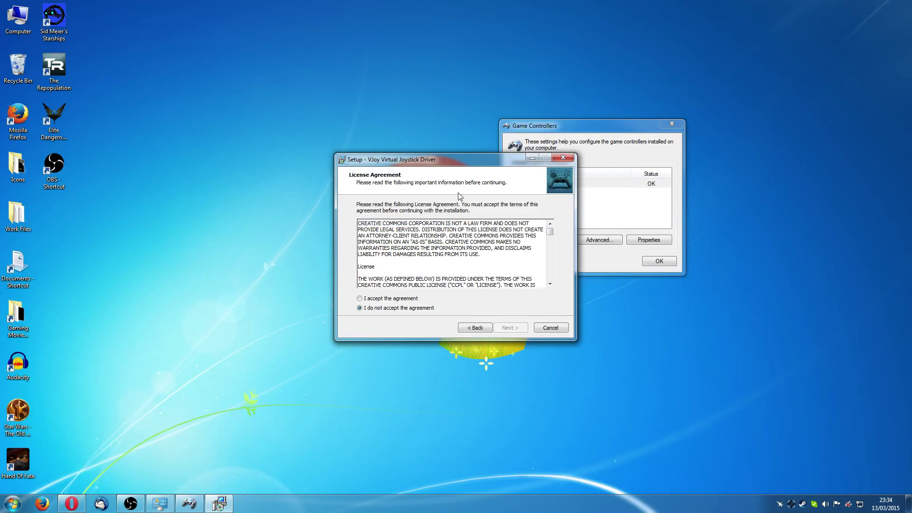
pyautogui.moveTo(442, 163); pyautogui.dragTo(335, 139)
pyautogui.click(273, 278)
pyautogui.click(400, 305)
pyautogui.click(399, 305)
pyautogui.click(399, 304)
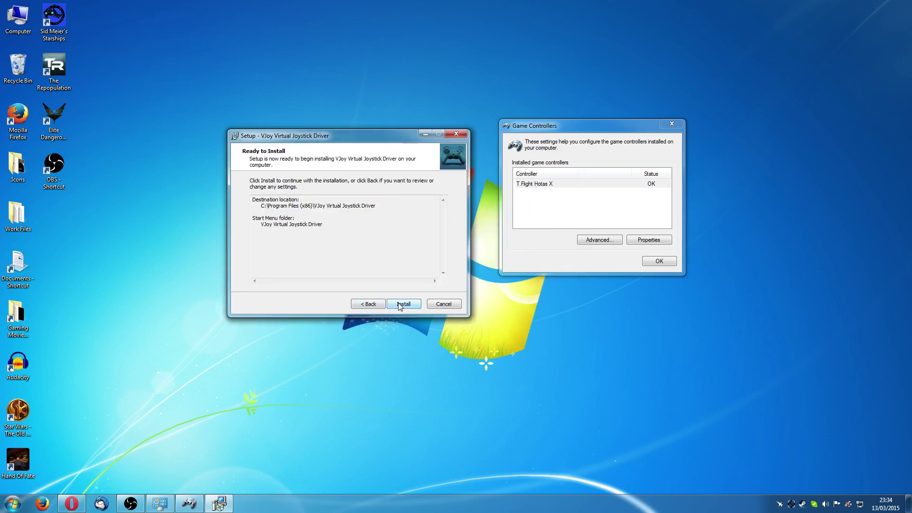
# Install the VJoy Virtual Joystick Driver, approve the Headsoft Human Interface Devices software, and finish the setup
pyautogui.click(399, 305)
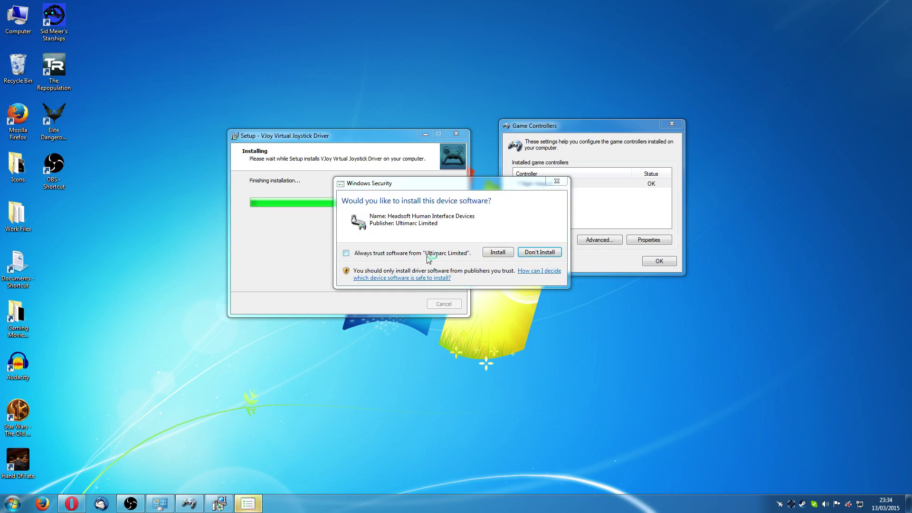
pyautogui.click(498, 252)
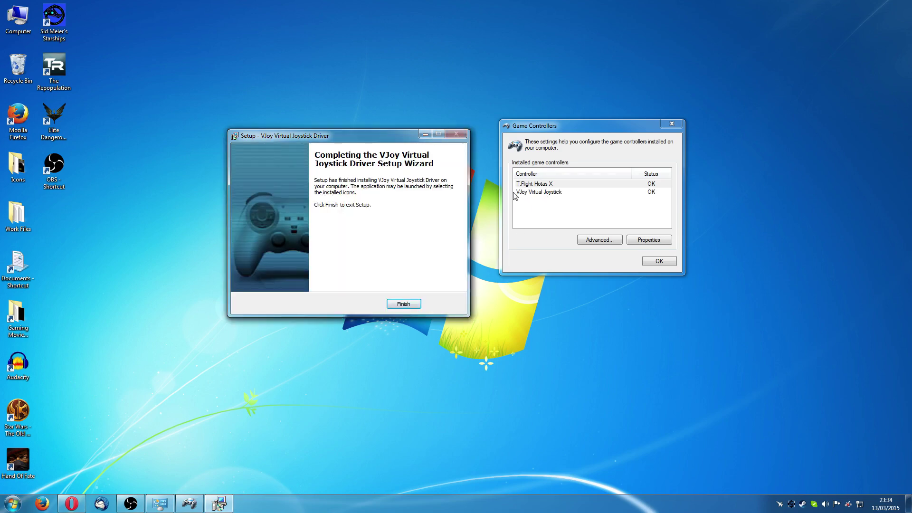
pyautogui.click(407, 304)
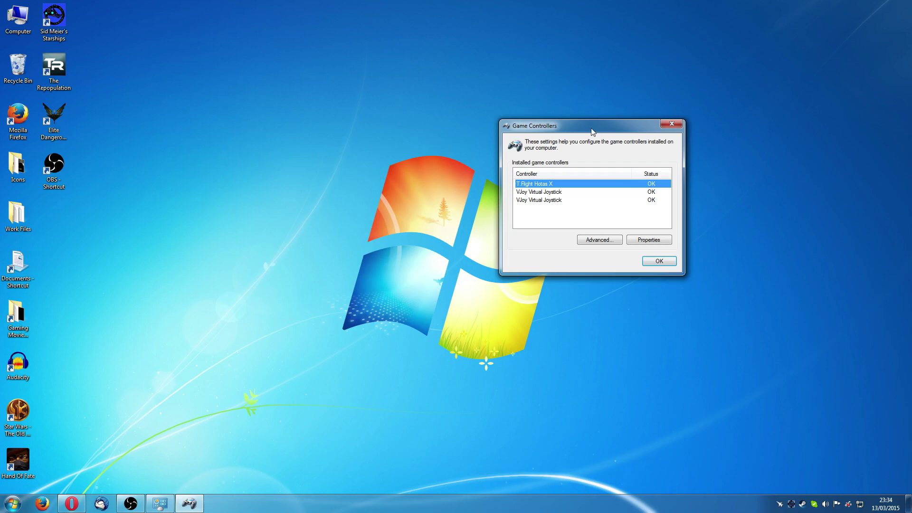
# View the test properties of the first VJoy Virtual Joystick in Game Controllers, and close them
pyautogui.moveTo(592, 128); pyautogui.dragTo(464, 159)
pyautogui.click(439, 222)
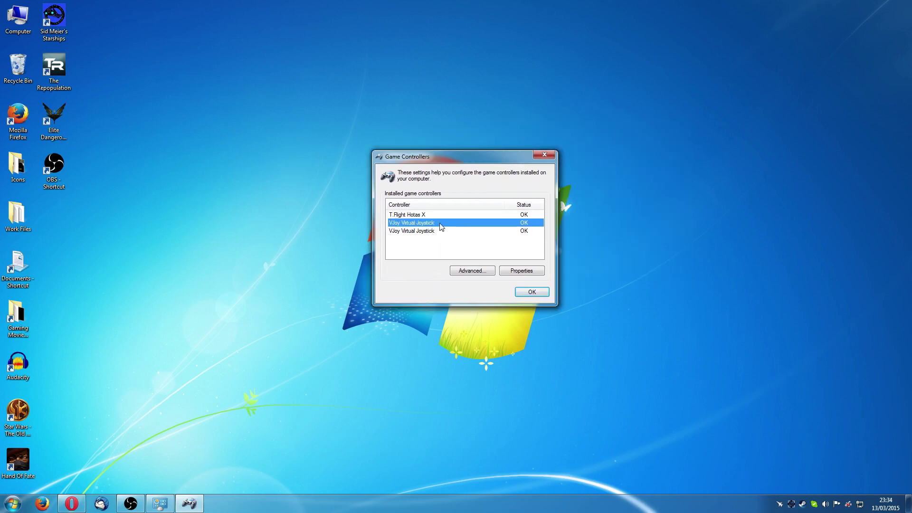
pyautogui.click(521, 271)
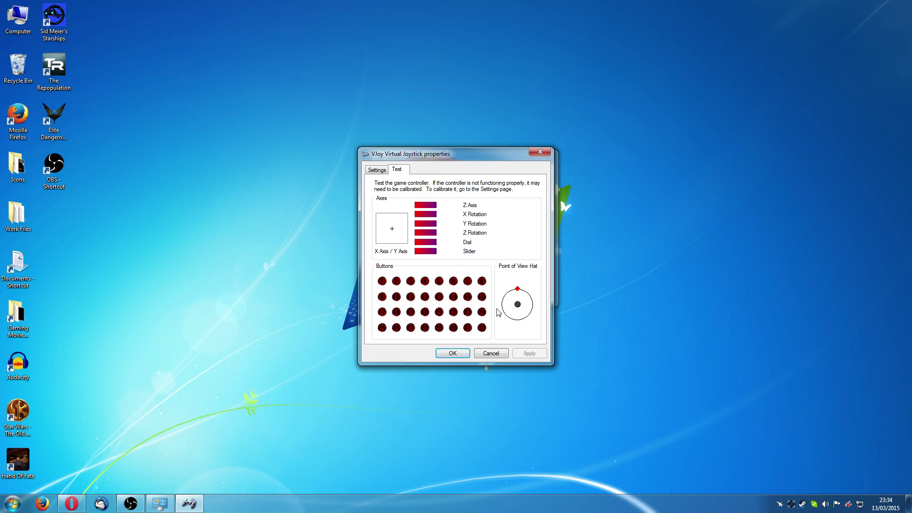
pyautogui.click(456, 354)
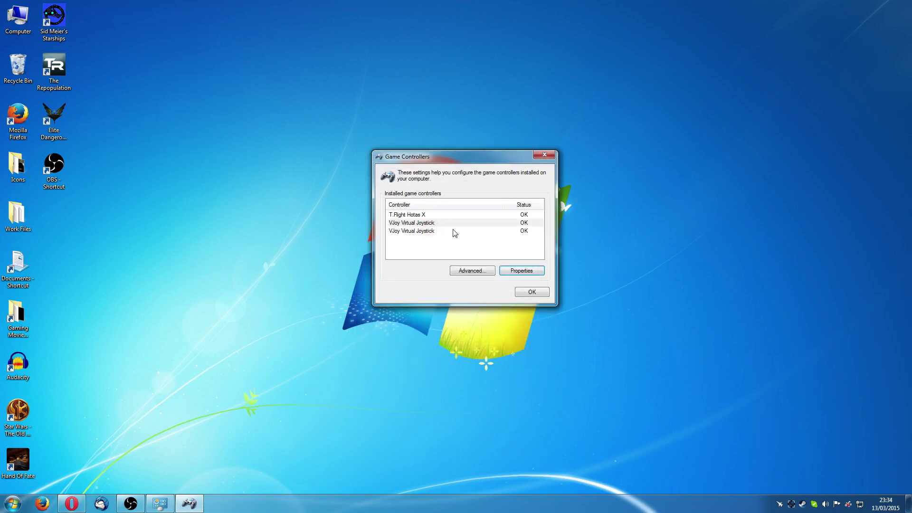
# Examine the installed controllers list, comparing the T.Flight Hotas X entry with the VJoy Virtual Joystick entries
pyautogui.click(431, 230)
pyautogui.click(429, 222)
pyautogui.click(431, 232)
pyautogui.click(422, 215)
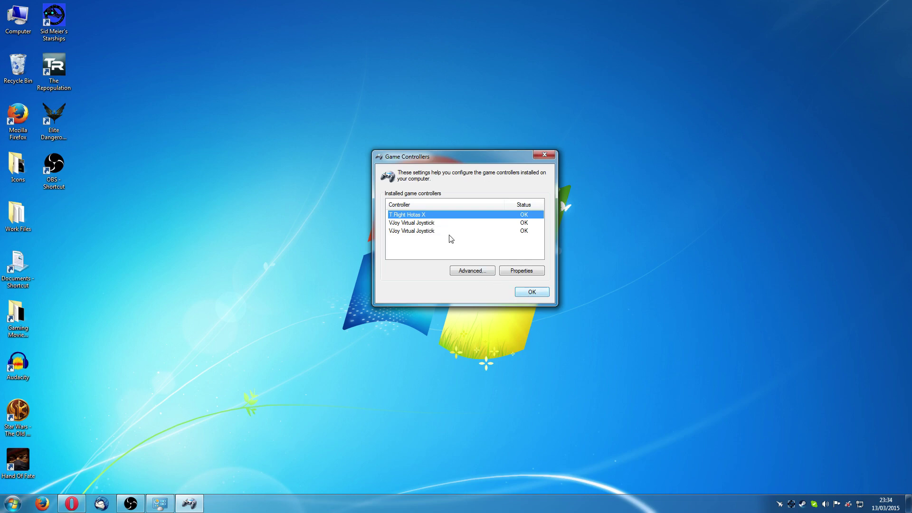
pyautogui.press('Down')
pyautogui.press('Down')
pyautogui.press('Up')
pyautogui.press('Down')
pyautogui.press('Up')
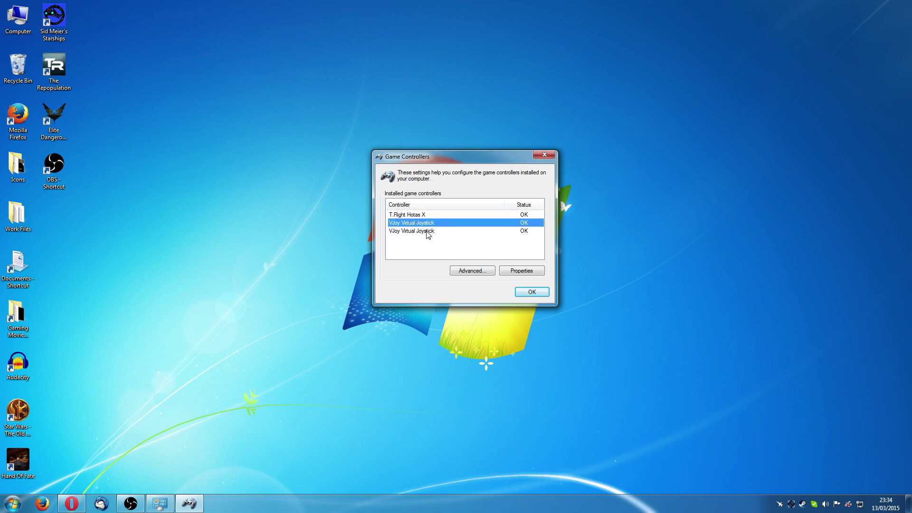
pyautogui.press('Down')
pyautogui.press('Up')
pyautogui.press('Down')
pyautogui.press('Up')
pyautogui.press('Down')
pyautogui.press('Up')
pyautogui.press('Up')
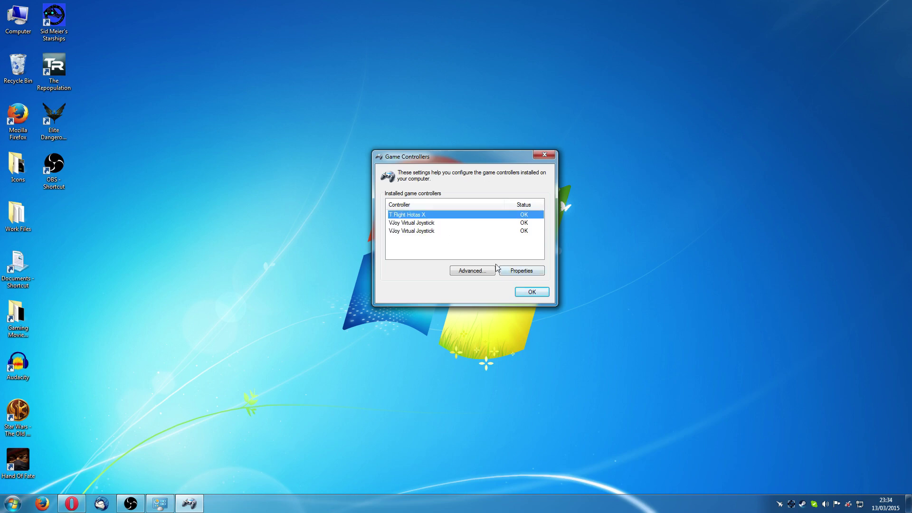
pyautogui.press('Down')
pyautogui.press('Down')
pyautogui.press('Up')
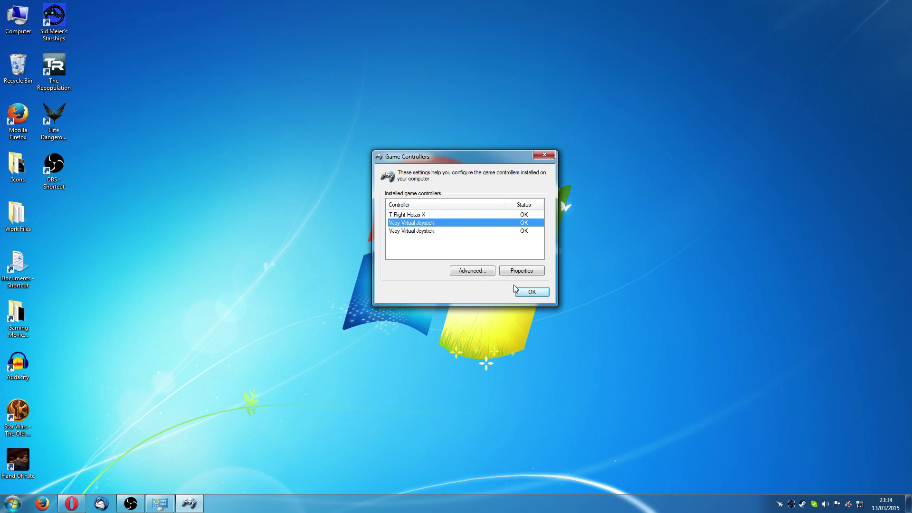
# Close Game Controllers, then switch to Opera to download the Joystick Curves application and run setup (3).exe
pyautogui.click(532, 293)
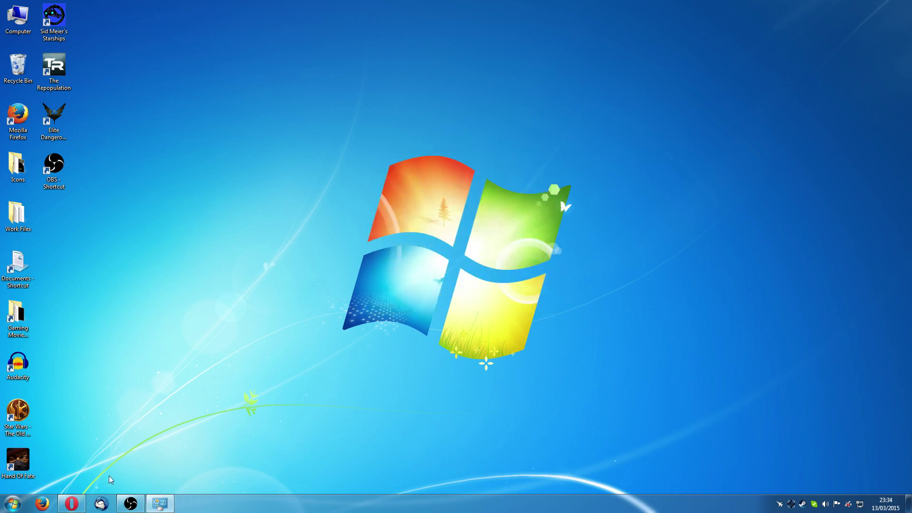
pyautogui.click(73, 503)
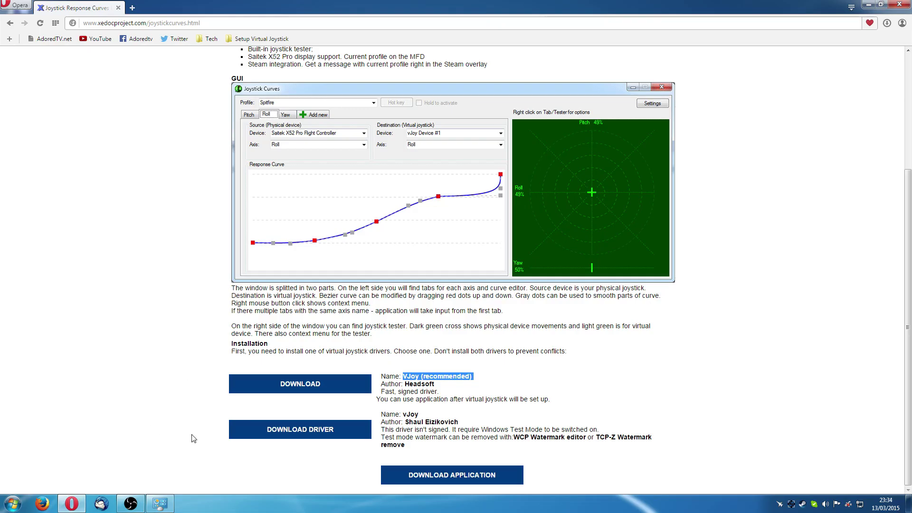
pyautogui.click(458, 479)
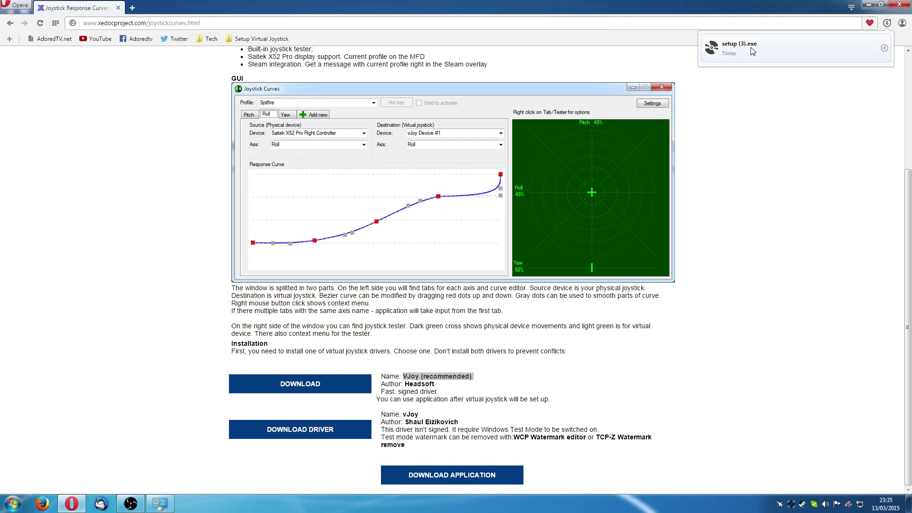
pyautogui.click(752, 51)
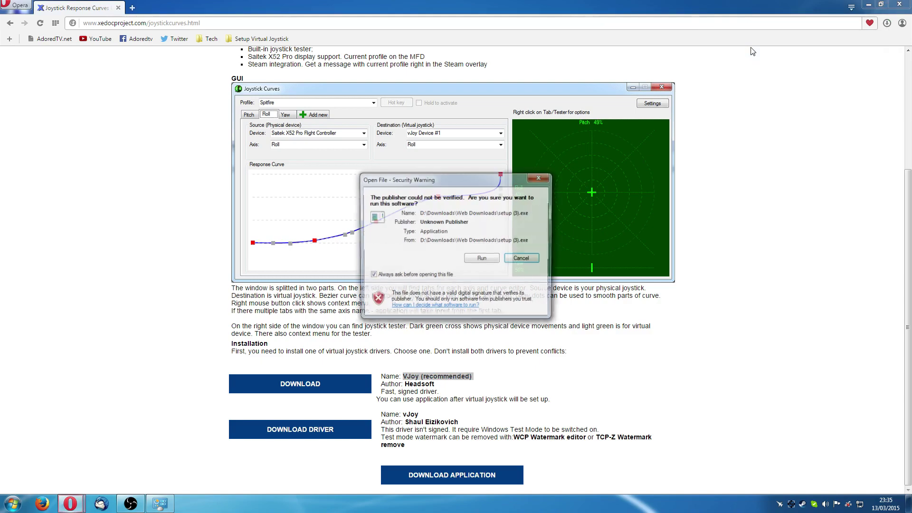
pyautogui.click(488, 258)
pyautogui.click(868, 6)
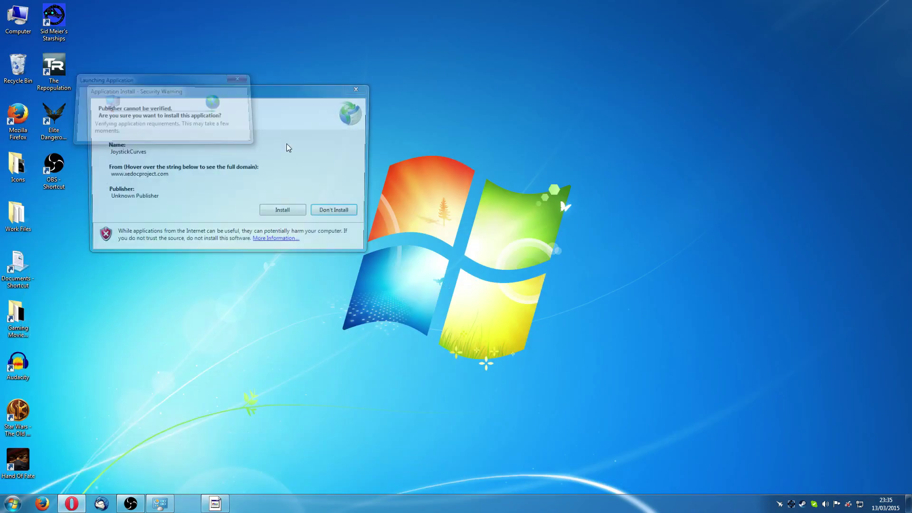
pyautogui.moveTo(227, 93); pyautogui.dragTo(361, 116)
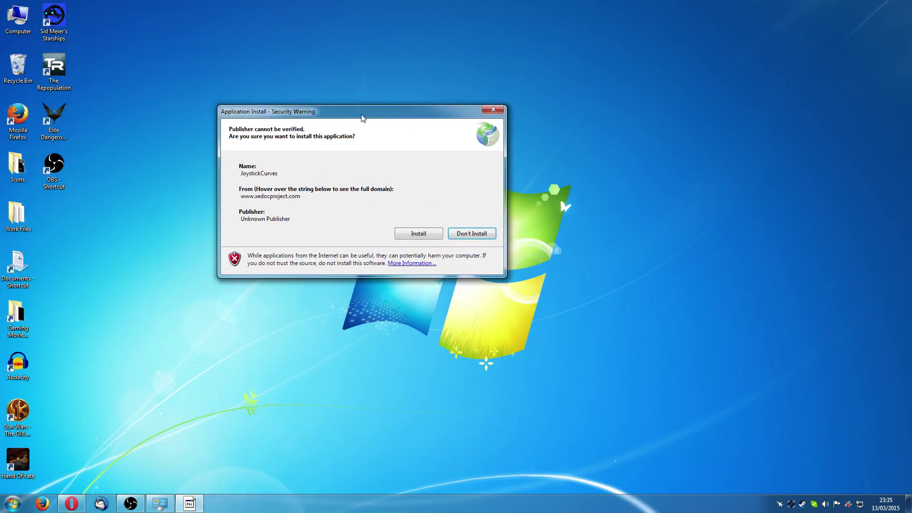
pyautogui.click(416, 236)
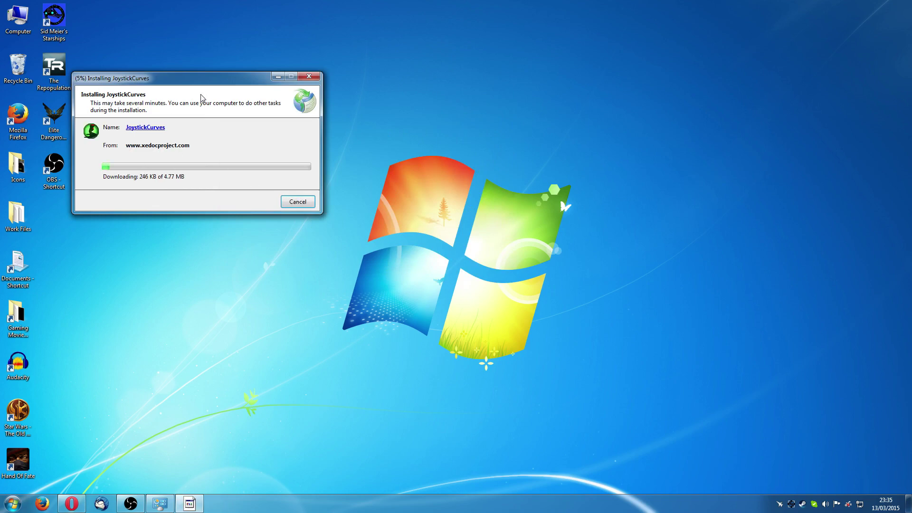
pyautogui.moveTo(206, 80); pyautogui.dragTo(451, 181)
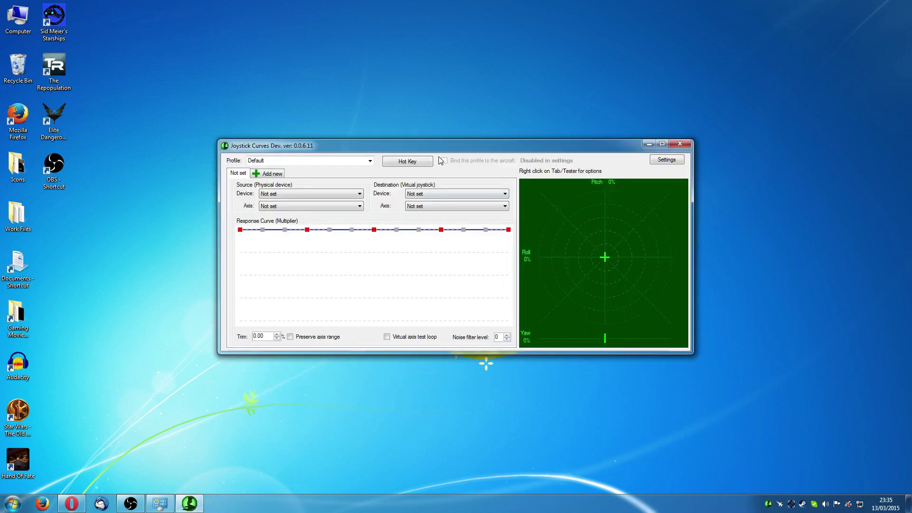
pyautogui.moveTo(418, 145); pyautogui.dragTo(409, 137)
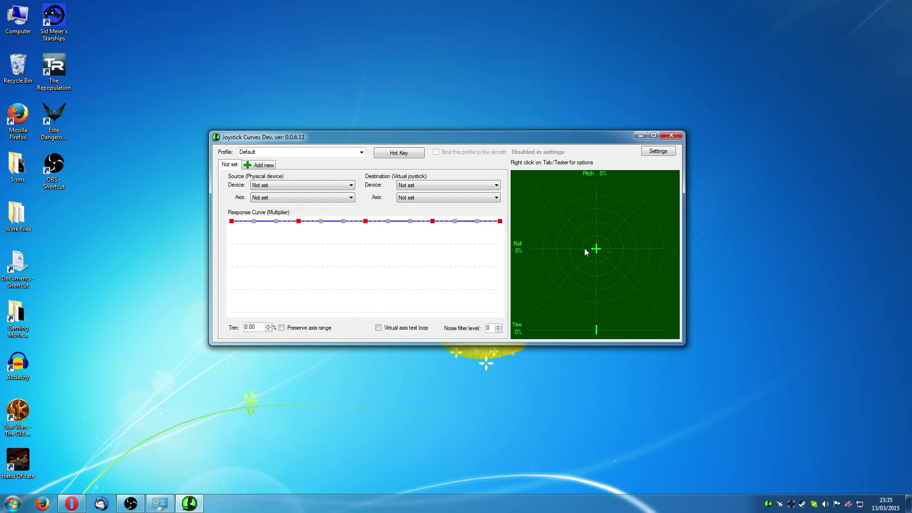
# Name the profile Elite Dangerous and set its source to the Roll axis of the T.Flight Hotas X
pyautogui.click(272, 154)
pyautogui.write('Elite Dangerous')
pyautogui.click(307, 187)
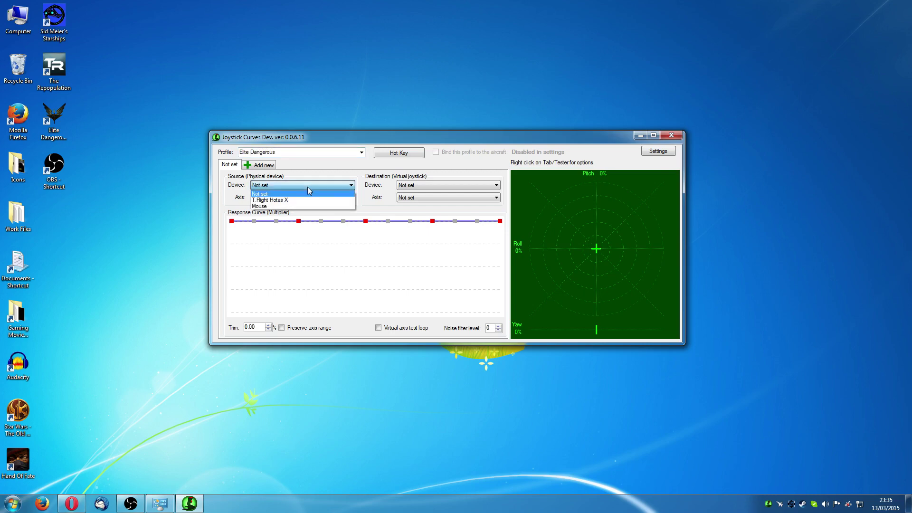
pyautogui.click(248, 179)
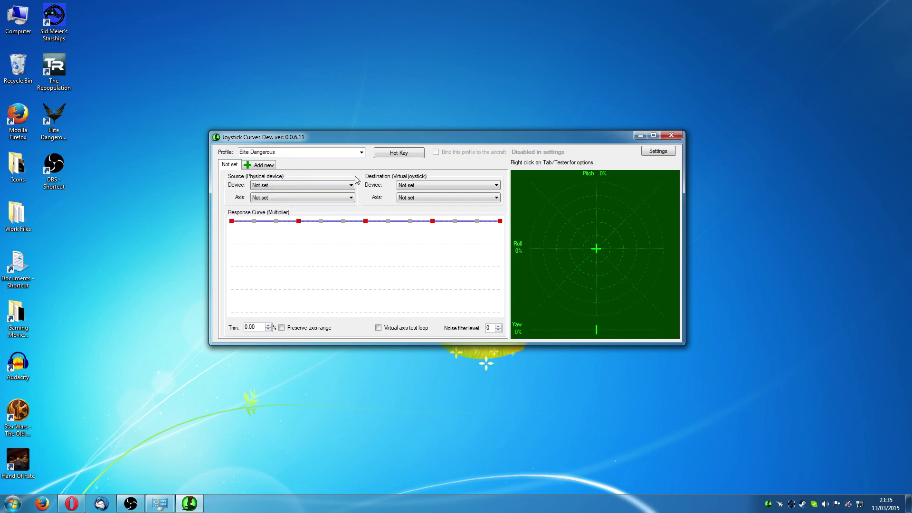
pyautogui.click(289, 185)
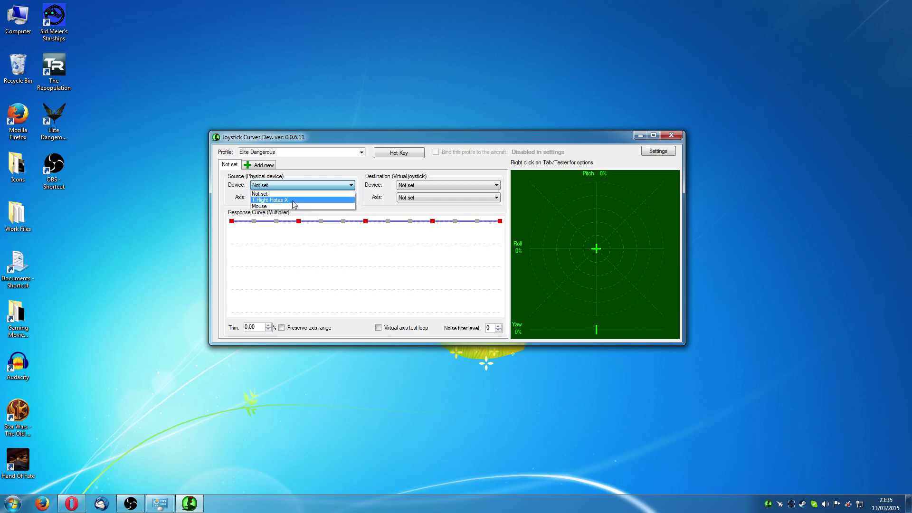
pyautogui.click(292, 200)
pyautogui.click(332, 198)
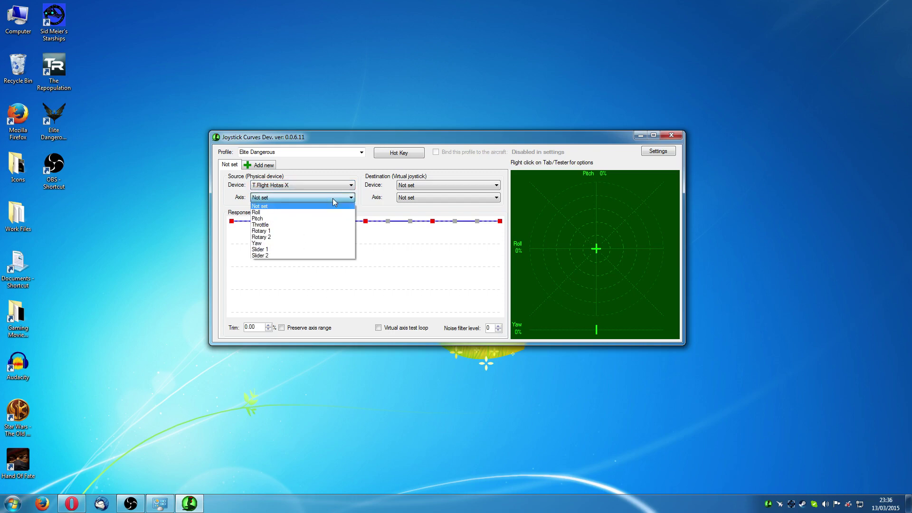
pyautogui.click(279, 211)
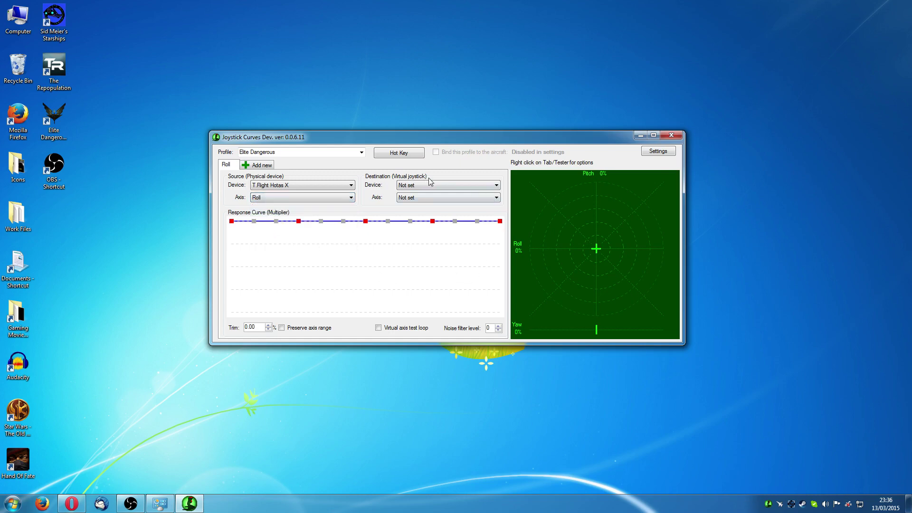
# Set the destination for Roll to the Roll axis of VJoy Virtual Joystick #1
pyautogui.click(480, 185)
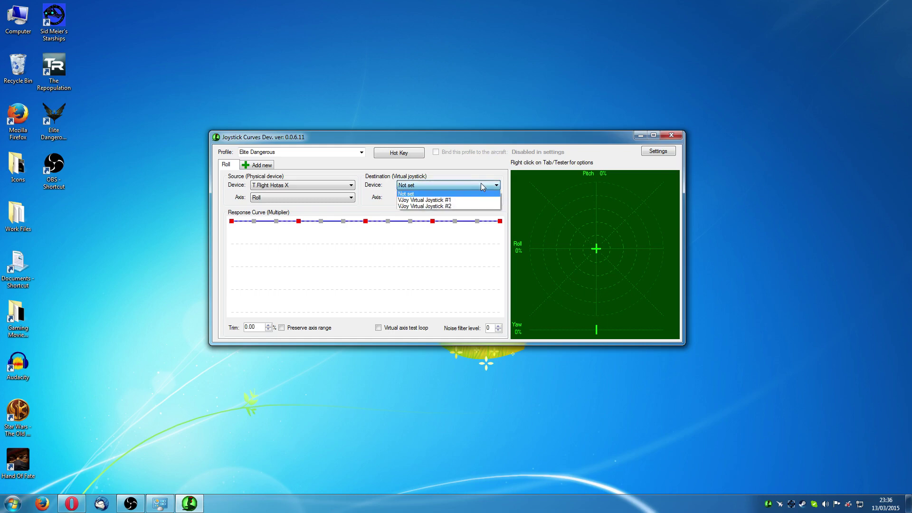
pyautogui.click(433, 199)
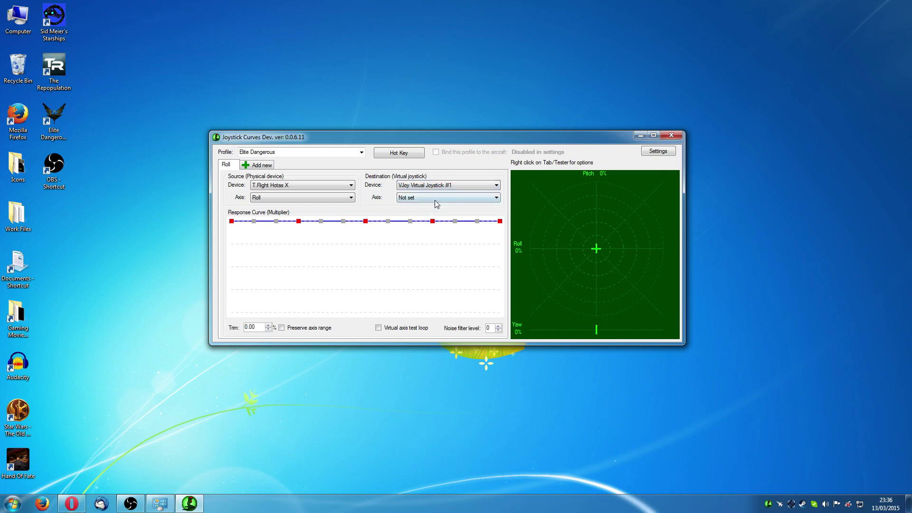
pyautogui.click(434, 198)
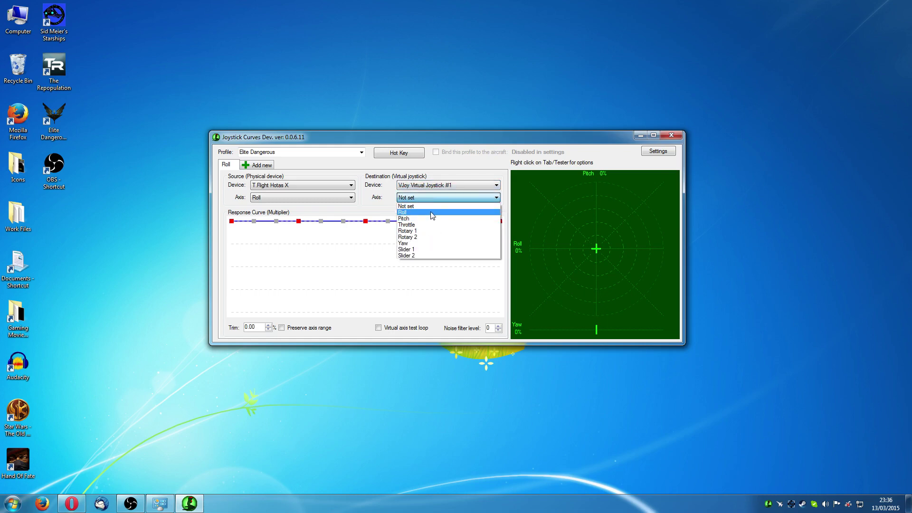
pyautogui.click(432, 214)
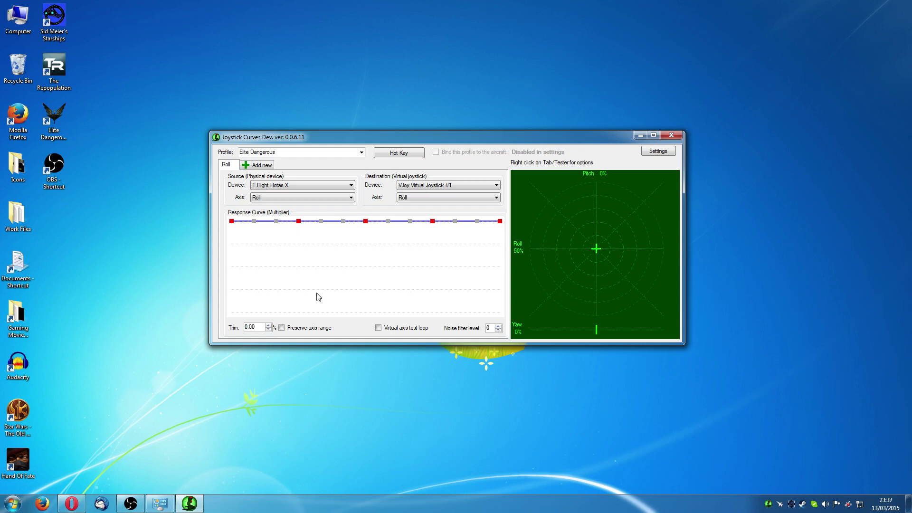
# Shape the Roll response curve into a gentle S, rising from zero at the start to the maximum at the end
pyautogui.moveTo(231, 221); pyautogui.dragTo(231, 313)
pyautogui.moveTo(254, 221); pyautogui.dragTo(246, 306)
pyautogui.moveTo(277, 221); pyautogui.dragTo(279, 294)
pyautogui.moveTo(321, 221); pyautogui.dragTo(326, 287)
pyautogui.moveTo(343, 221); pyautogui.dragTo(354, 281)
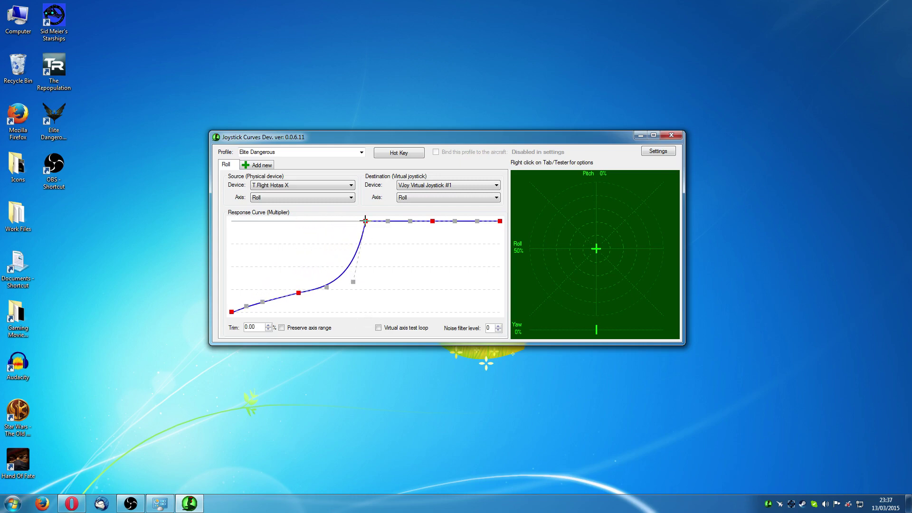
pyautogui.moveTo(365, 221); pyautogui.dragTo(349, 278)
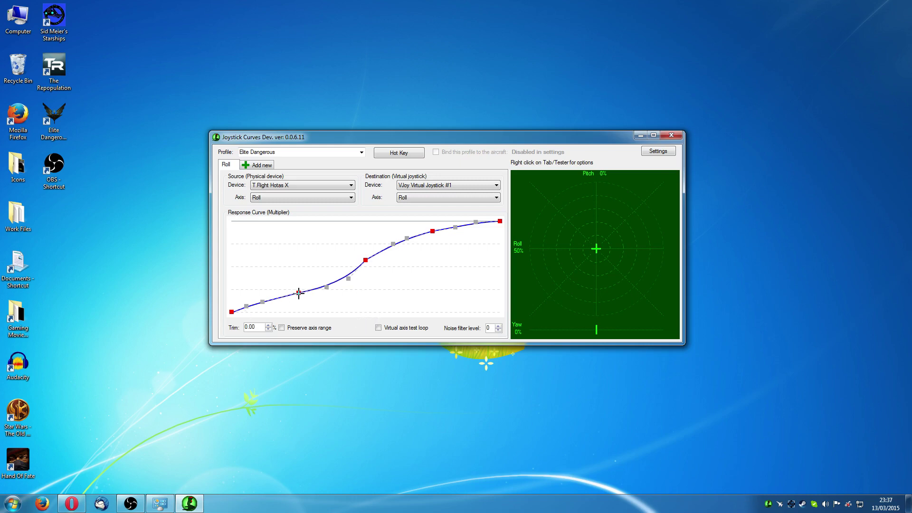
pyautogui.moveTo(298, 293); pyautogui.dragTo(298, 295)
pyautogui.moveTo(246, 306); pyautogui.dragTo(269, 306)
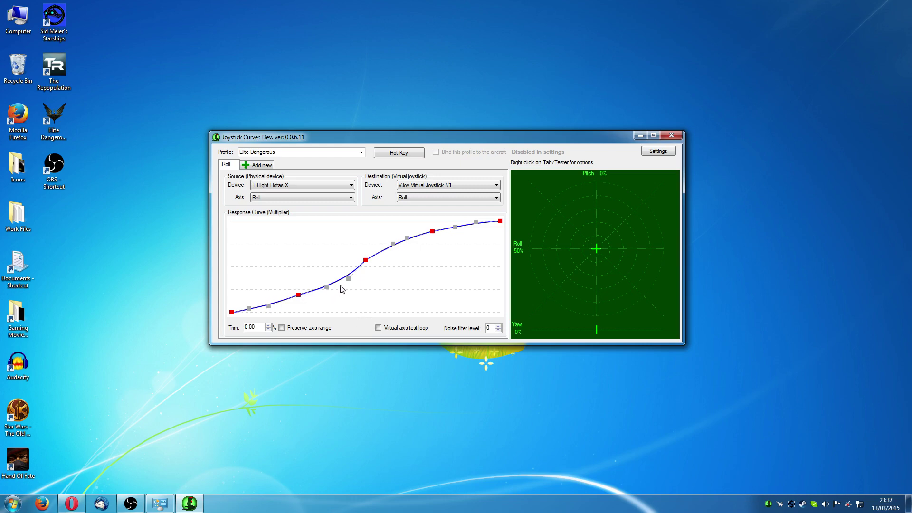
pyautogui.moveTo(348, 278); pyautogui.dragTo(349, 277)
# Flatten the lower half of the Roll response curve to zero up to its centre point
pyautogui.moveTo(248, 309); pyautogui.dragTo(302, 317)
pyautogui.moveTo(326, 286); pyautogui.dragTo(328, 312)
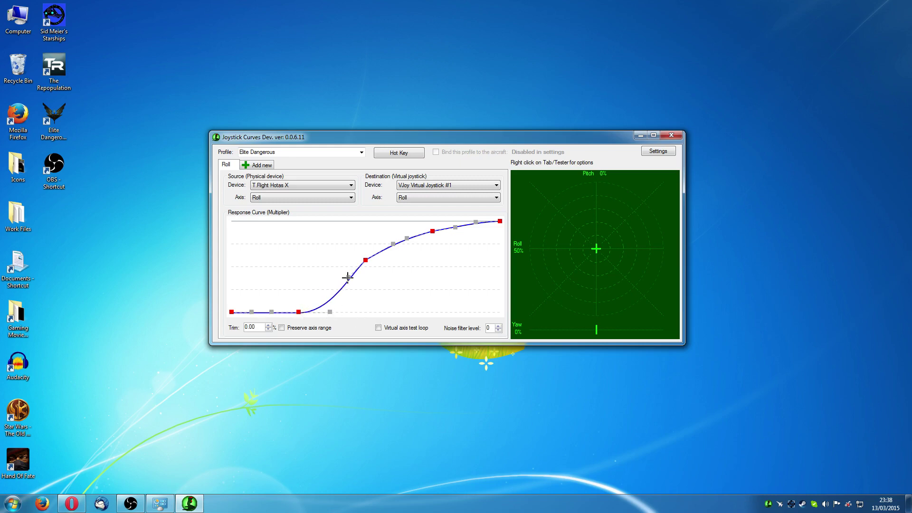
pyautogui.moveTo(349, 276); pyautogui.dragTo(351, 314)
pyautogui.moveTo(365, 260); pyautogui.dragTo(376, 314)
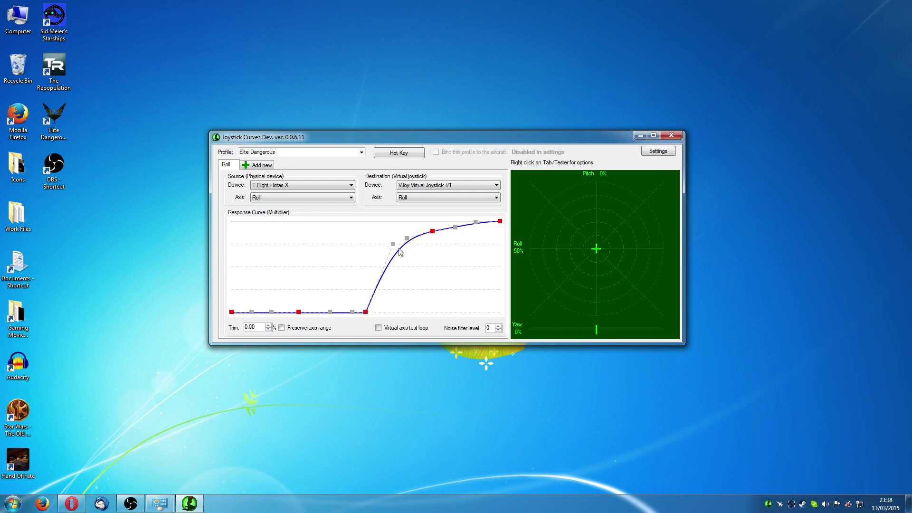
# Reshape the Roll response curve into a smooth S with a shallow lower half and a centre point below mid-height
pyautogui.moveTo(393, 244); pyautogui.dragTo(397, 249)
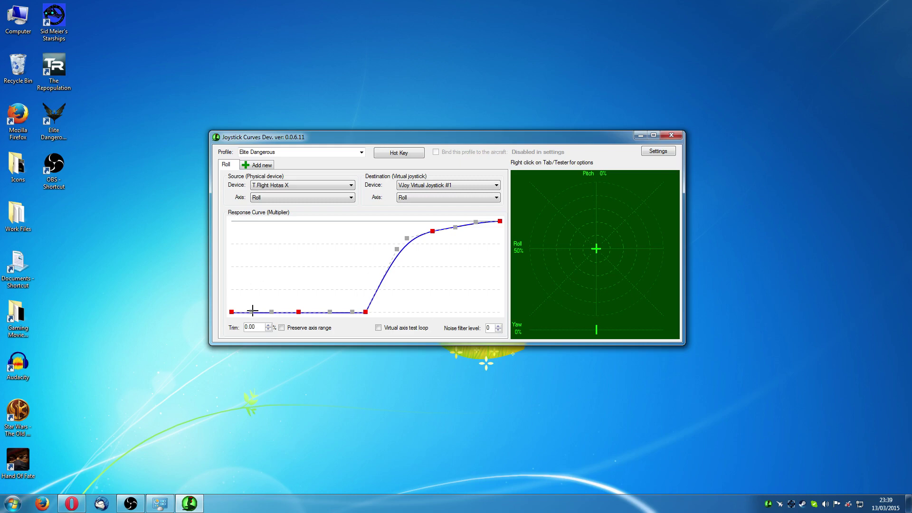
pyautogui.moveTo(252, 312); pyautogui.dragTo(253, 291)
pyautogui.moveTo(271, 308); pyautogui.dragTo(373, 278)
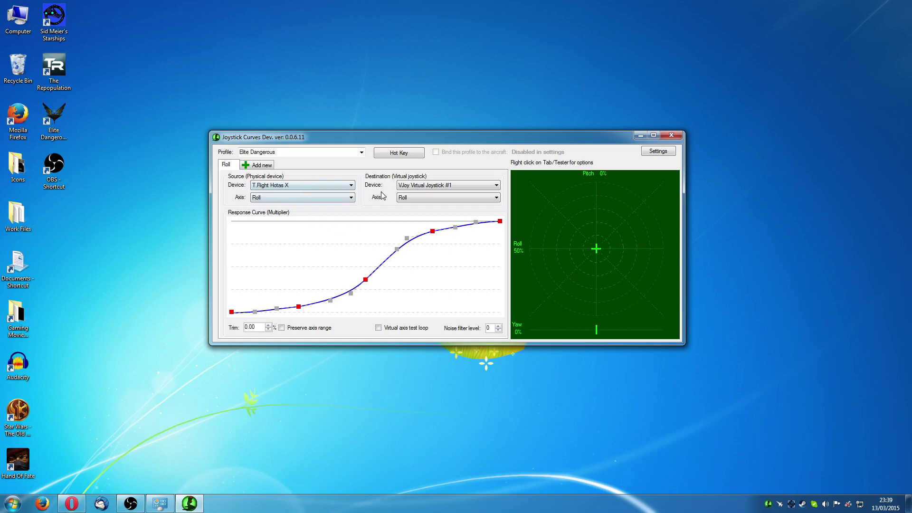
# Copy the Roll response curve to Pitch
pyautogui.rightClick(229, 167)
pyautogui.moveTo(262, 175)
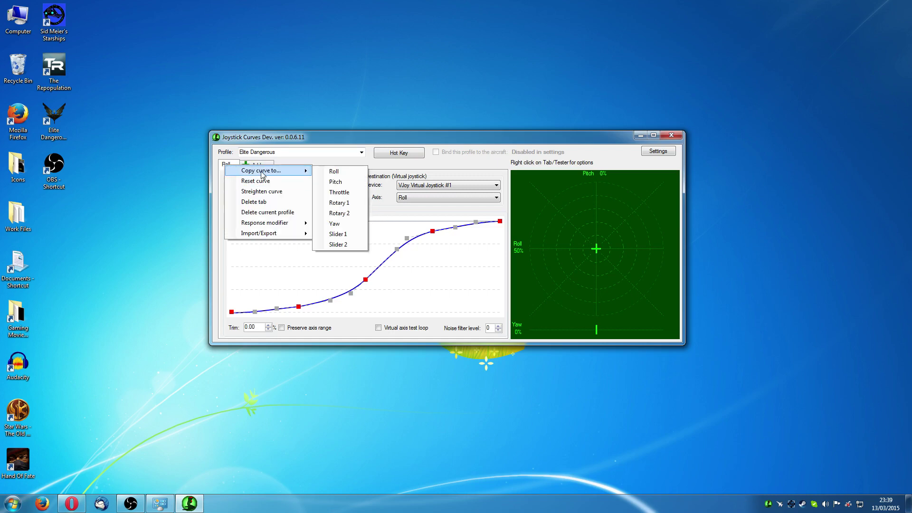
pyautogui.click(332, 181)
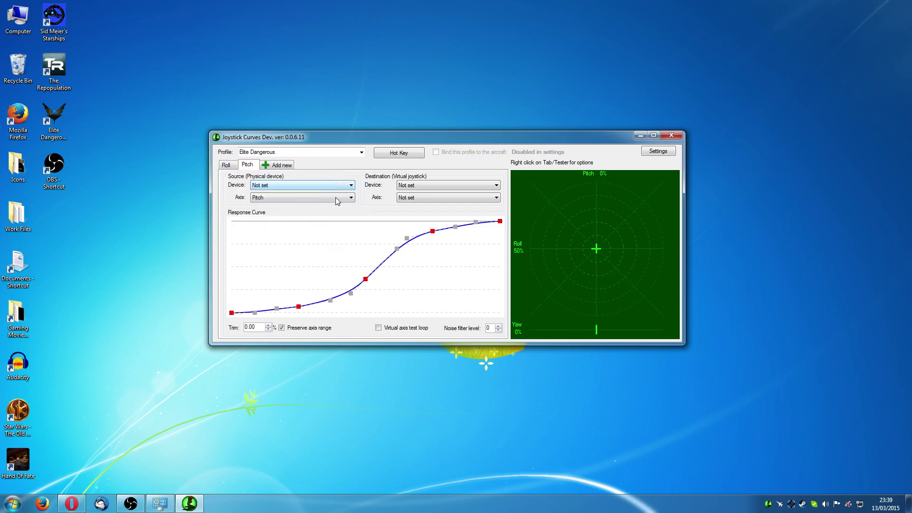
# Set the Pitch source device to T.Flight Hotas X and its destination to VJoy Virtual Joystick #1, axis Pitch
pyautogui.click(275, 186)
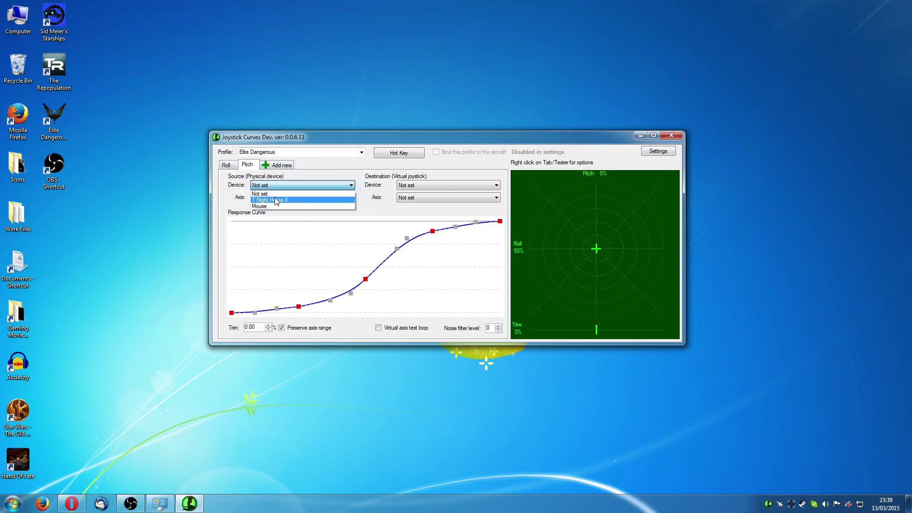
pyautogui.click(275, 198)
pyautogui.click(436, 186)
pyautogui.click(436, 197)
pyautogui.click(438, 198)
pyautogui.click(433, 218)
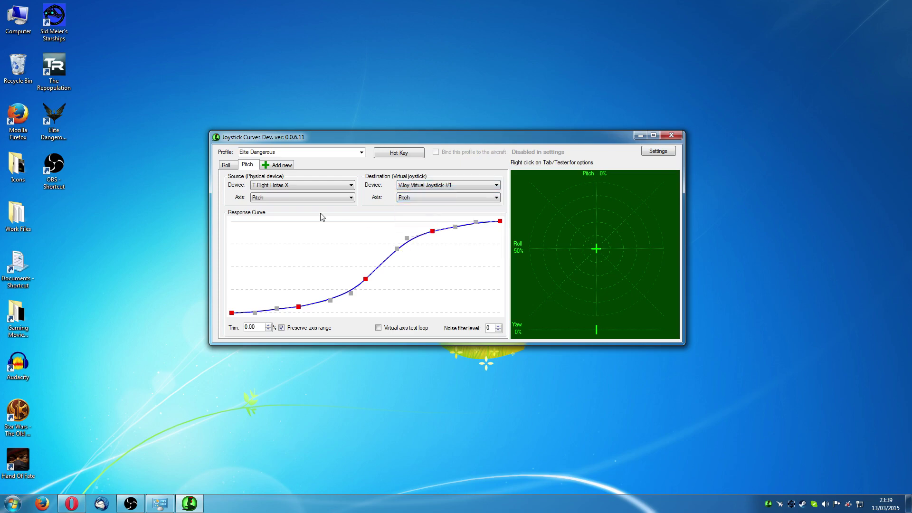
# Copy the Pitch response curve to Yaw
pyautogui.rightClick(247, 167)
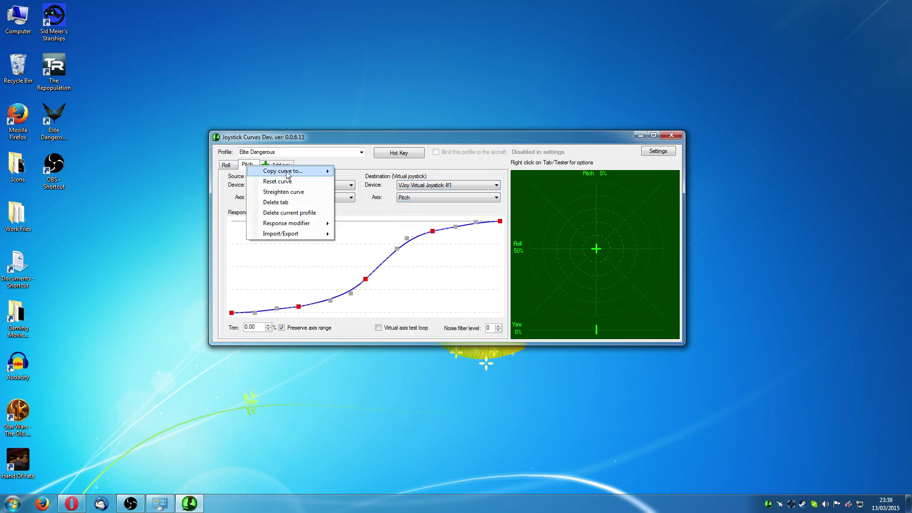
pyautogui.moveTo(287, 174)
pyautogui.click(361, 214)
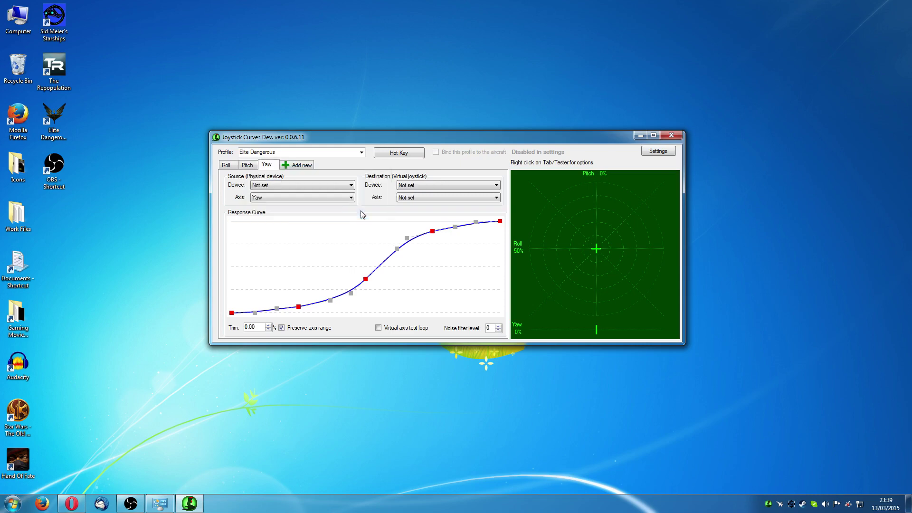
# Set the Yaw source device to T.Flight Hotas X and its destination to VJoy Virtual Joystick #1, axis Yaw
pyautogui.click(297, 185)
pyautogui.click(299, 197)
pyautogui.click(411, 188)
pyautogui.click(423, 200)
pyautogui.click(424, 198)
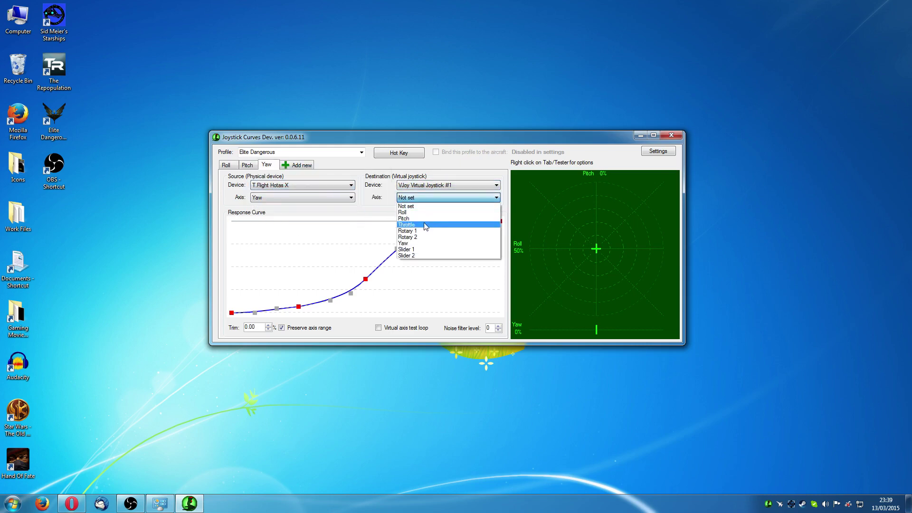
pyautogui.click(424, 243)
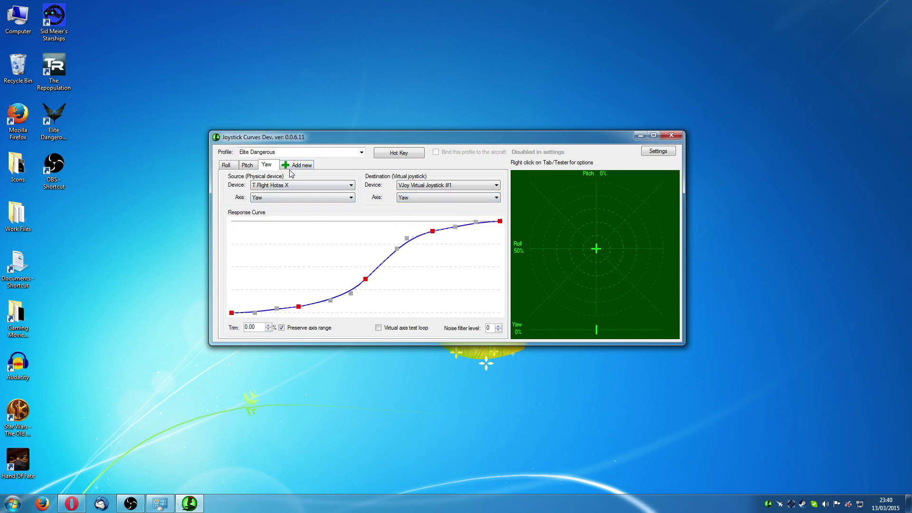
# Copy the Yaw response curve to Throttle
pyautogui.rightClick(273, 169)
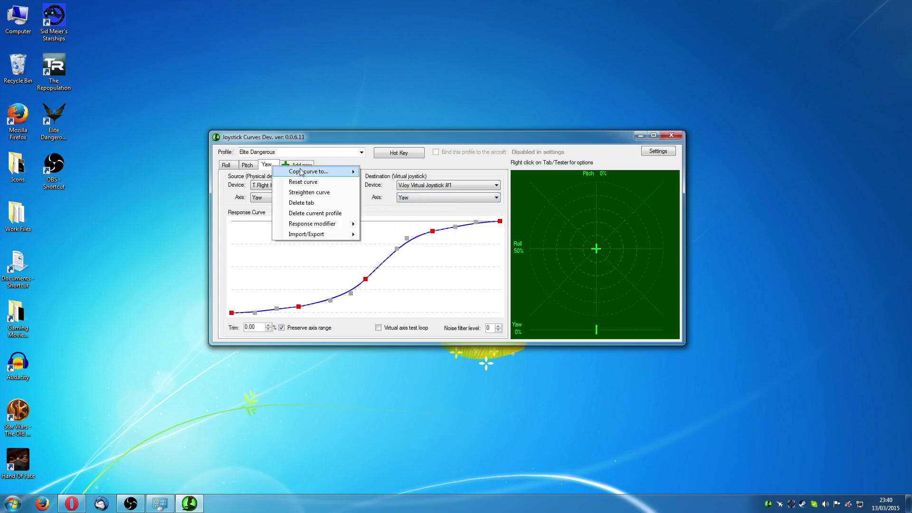
pyautogui.moveTo(302, 172)
pyautogui.click(388, 192)
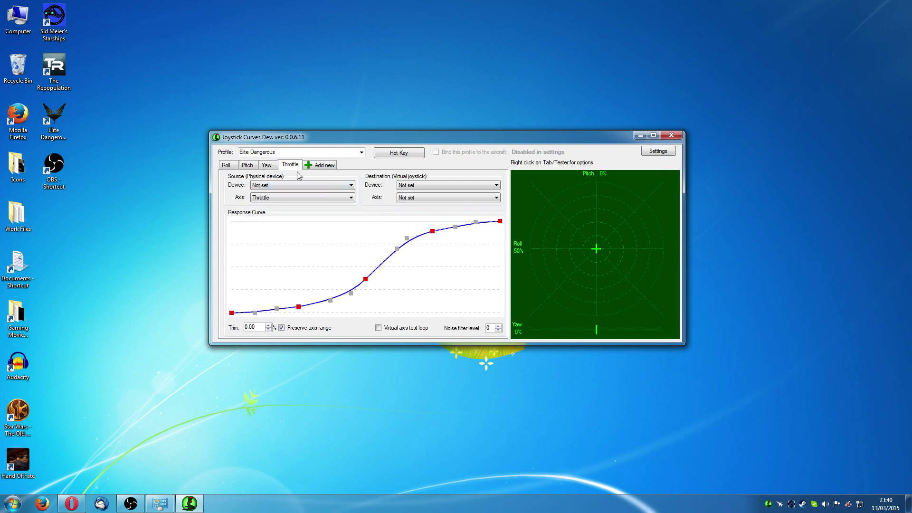
# Set the Throttle source device to T.Flight Hotas X and its destination to VJoy Virtual Joystick #1, axis Throttle
pyautogui.click(291, 185)
pyautogui.click(285, 196)
pyautogui.click(425, 188)
pyautogui.click(424, 196)
pyautogui.click(424, 197)
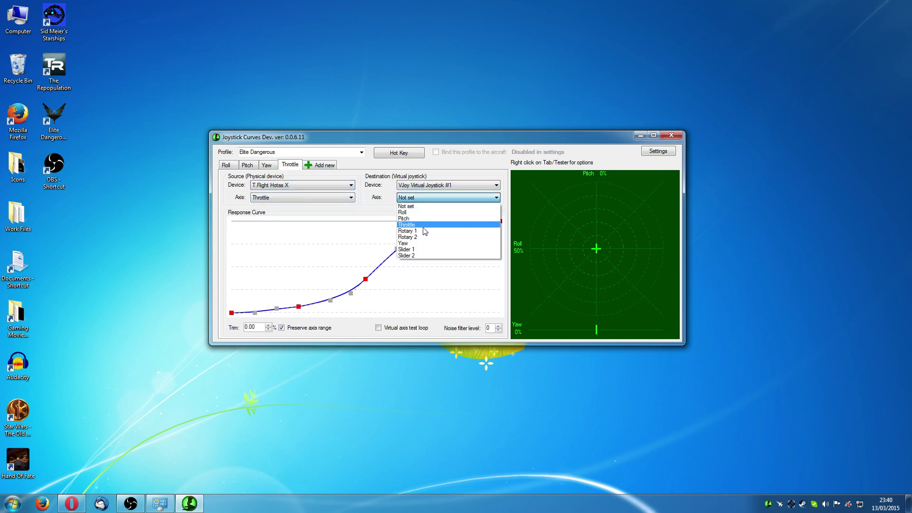
pyautogui.click(424, 226)
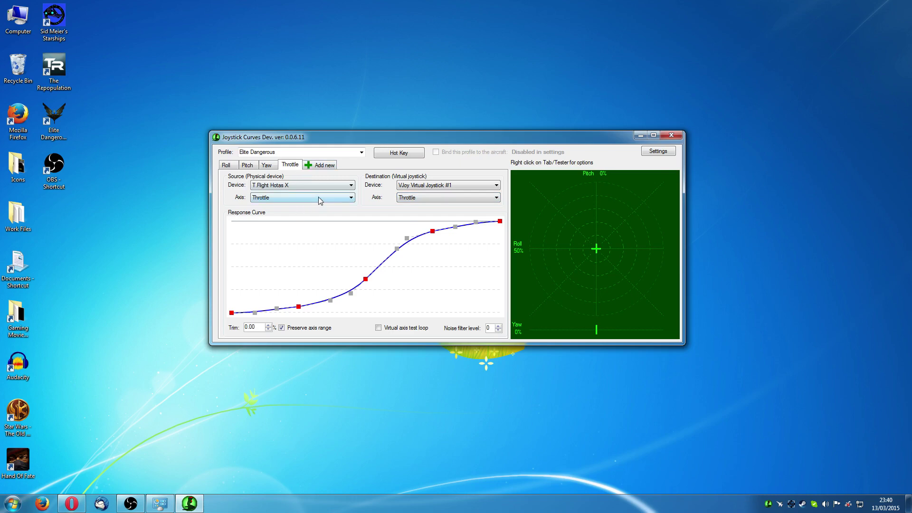
# Reshape the Throttle response curve by flattening its low end, lowering the midpoint and smoothing the upper section
pyautogui.moveTo(432, 230); pyautogui.dragTo(432, 233)
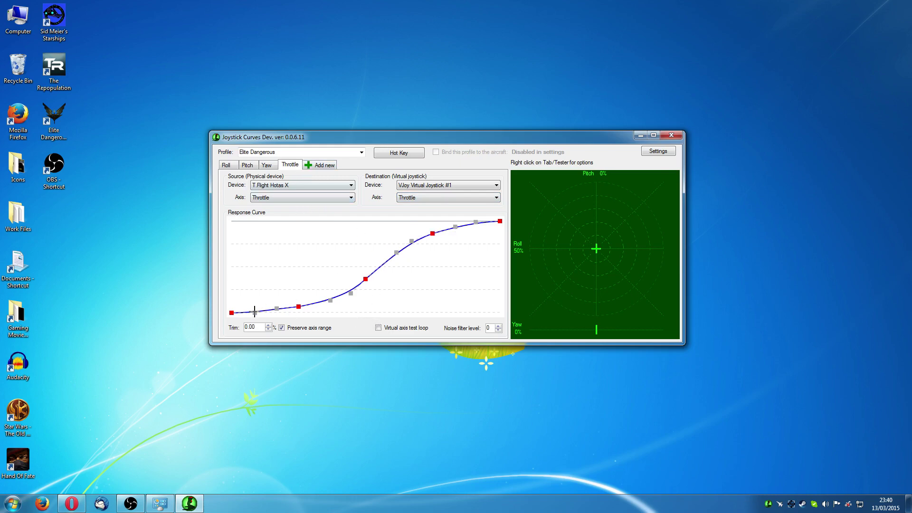
pyautogui.moveTo(254, 312); pyautogui.dragTo(275, 312)
pyautogui.moveTo(330, 300); pyautogui.dragTo(356, 284)
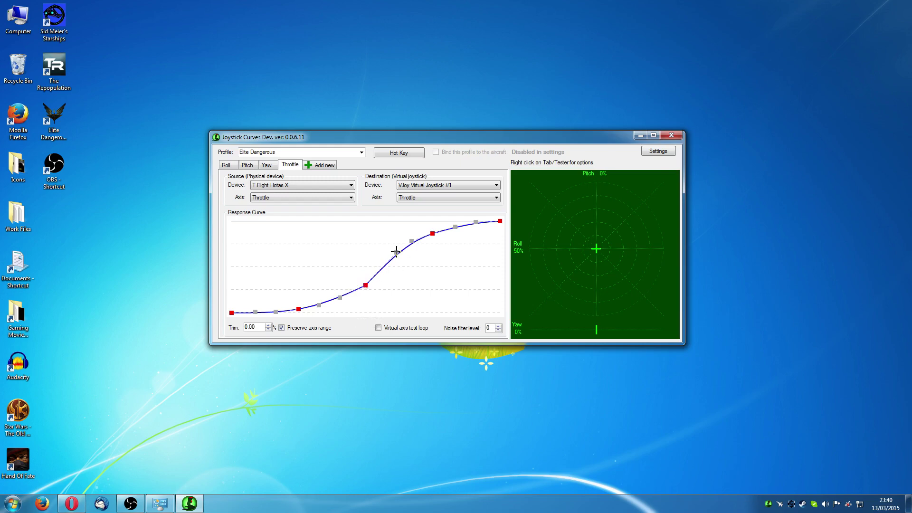
pyautogui.moveTo(397, 251); pyautogui.dragTo(433, 235)
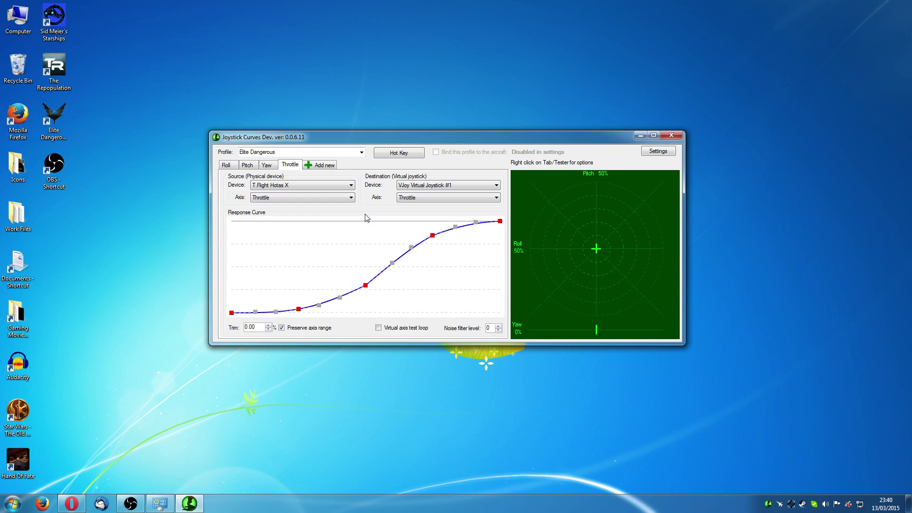
# Copy the Throttle response curve to Roll, Pitch and Yaw
pyautogui.rightClick(296, 169)
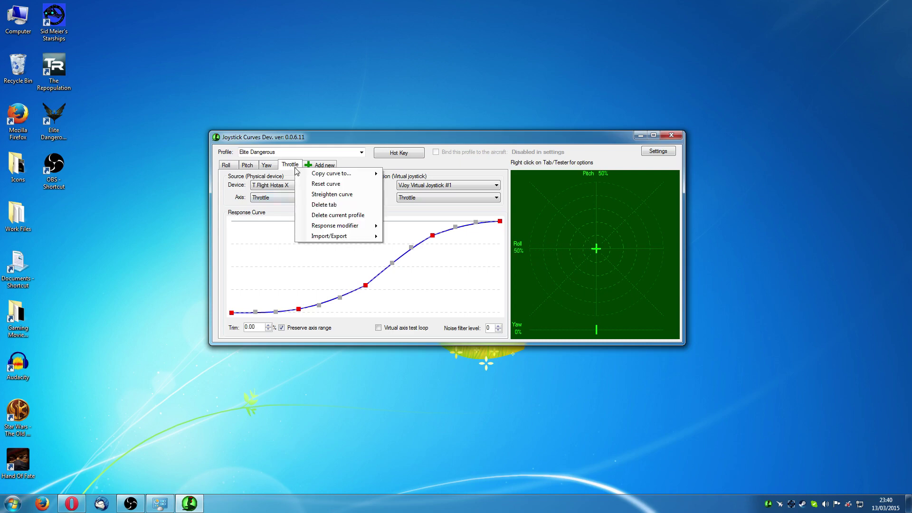
pyautogui.moveTo(337, 173)
pyautogui.click(405, 175)
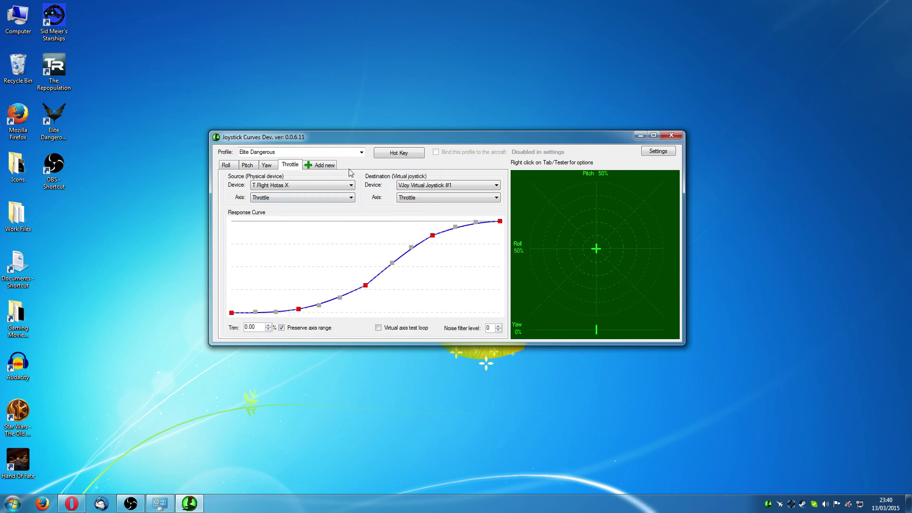
pyautogui.rightClick(295, 169)
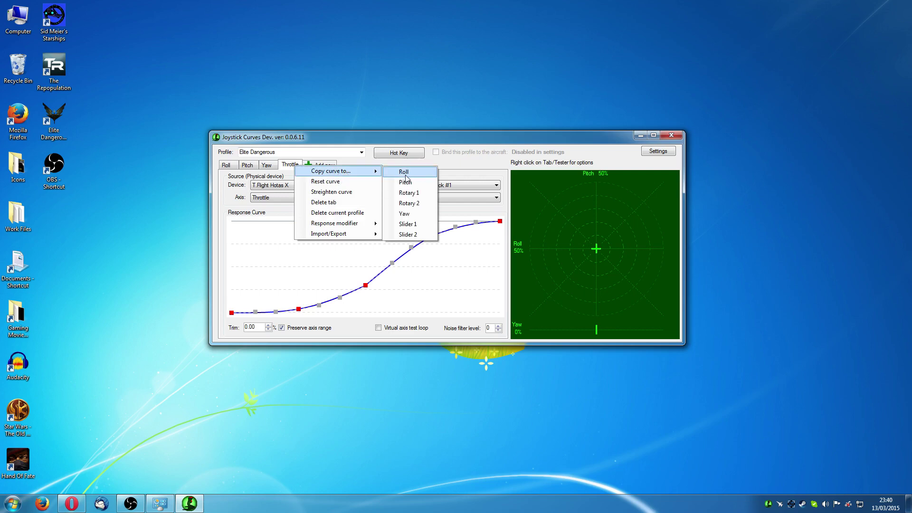
pyautogui.click(409, 182)
pyautogui.rightClick(290, 168)
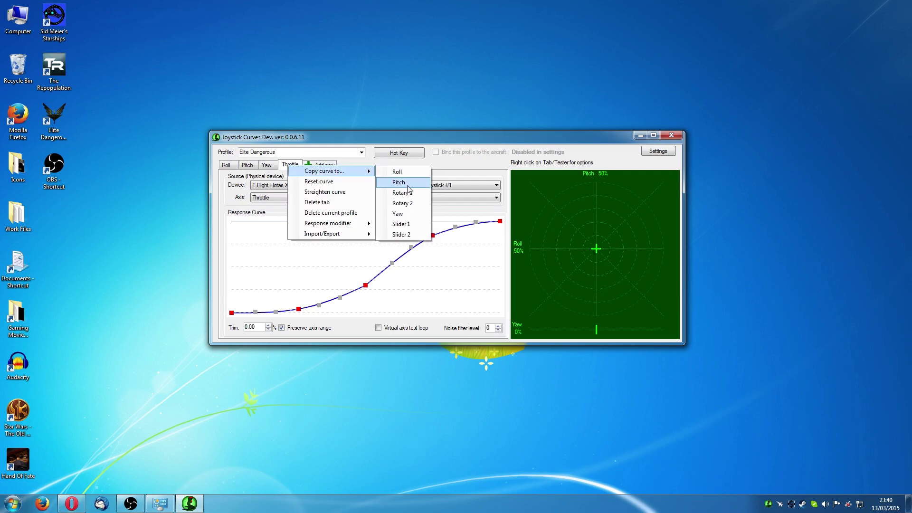
pyautogui.click(407, 215)
# Compare the response curves of the Roll, Pitch, Yaw and Throttle axes
pyautogui.click(268, 166)
pyautogui.click(251, 166)
pyautogui.click(233, 166)
pyautogui.click(248, 166)
pyautogui.click(267, 165)
pyautogui.click(290, 166)
pyautogui.click(266, 166)
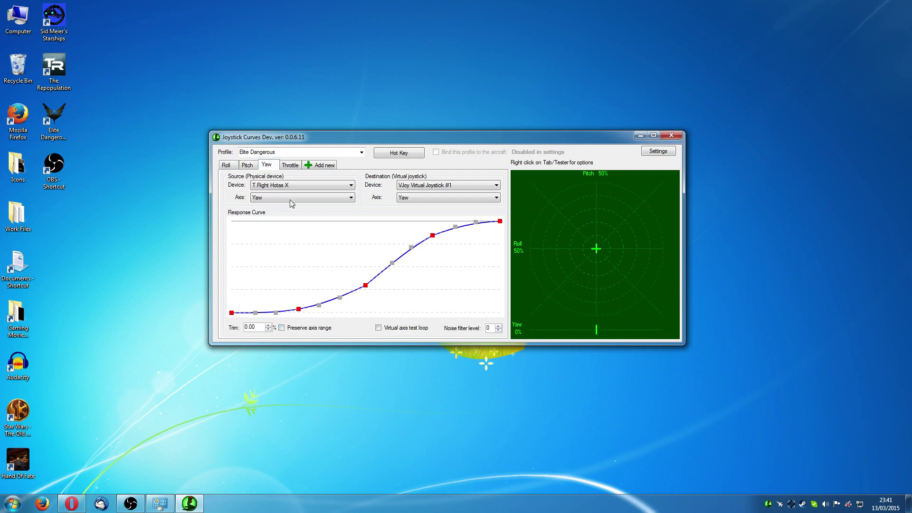
pyautogui.click(291, 166)
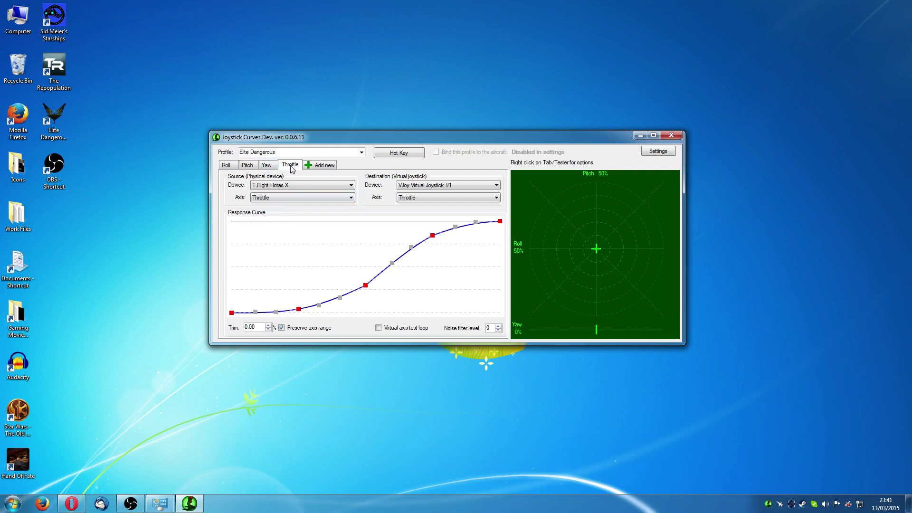
pyautogui.click(227, 166)
pyautogui.rightClick(226, 167)
pyautogui.moveTo(260, 235)
pyautogui.moveTo(331, 237)
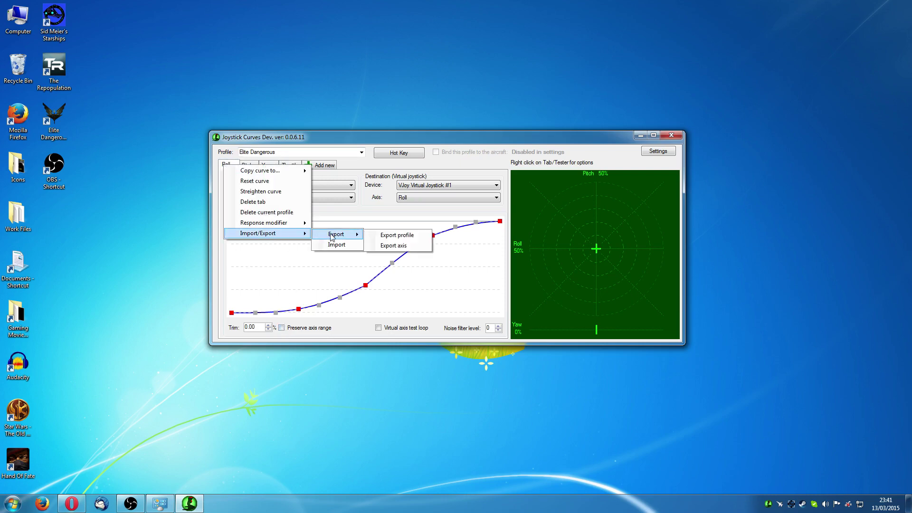
pyautogui.click(385, 236)
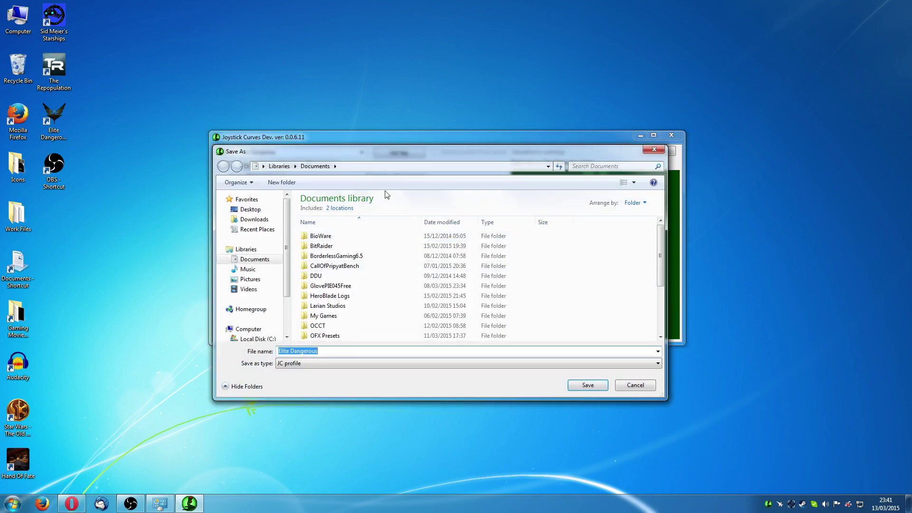
pyautogui.click(655, 151)
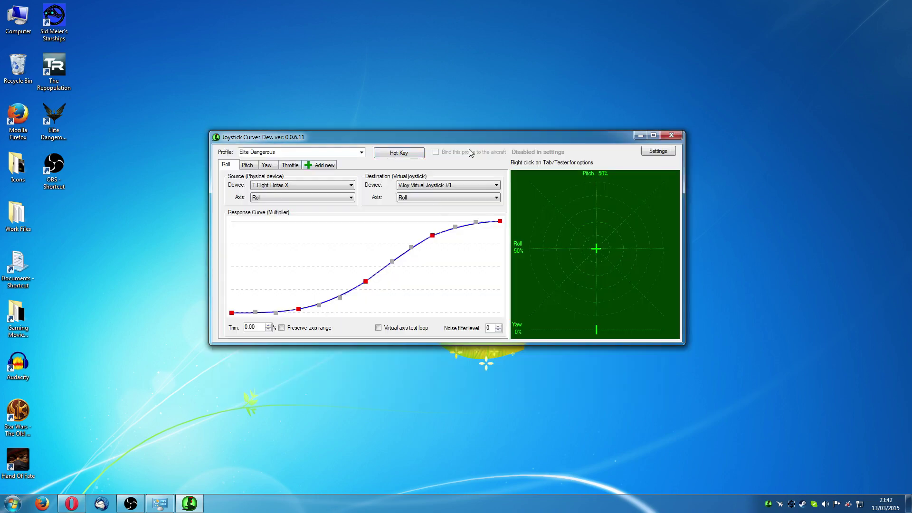
# Examine the General application settings and shift the main window slightly lower on the desktop
pyautogui.click(653, 152)
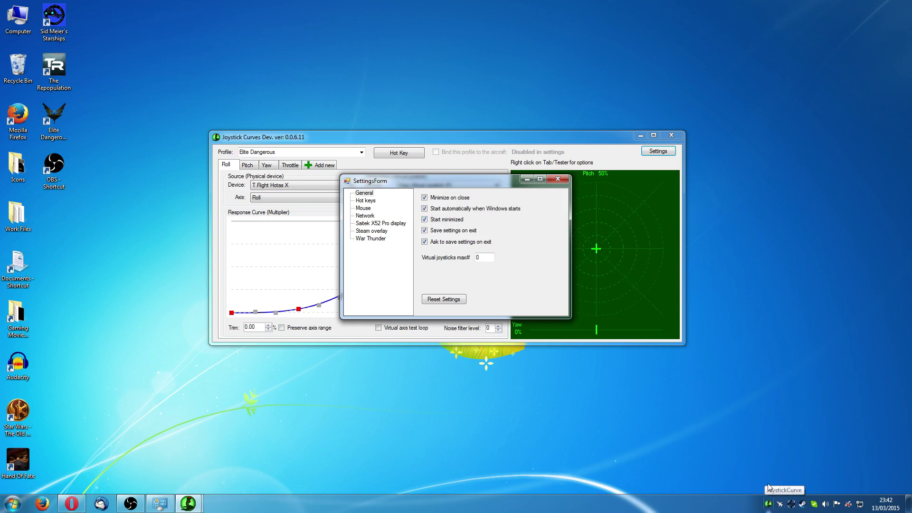
pyautogui.click(557, 178)
pyautogui.moveTo(464, 141); pyautogui.dragTo(456, 159)
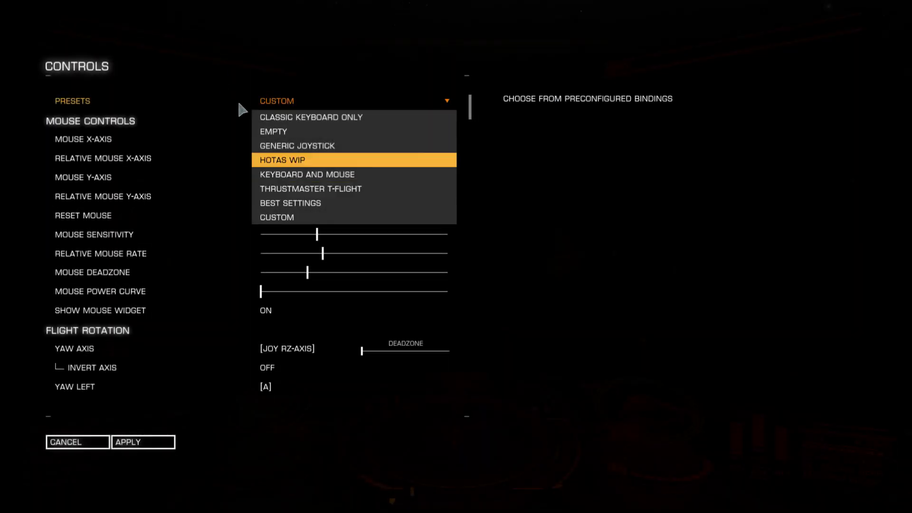
# In Elite Dangerous, load the Thrustmaster T-Flight control preset and set Show Mouse Widget to On
pyautogui.click(93, 104)
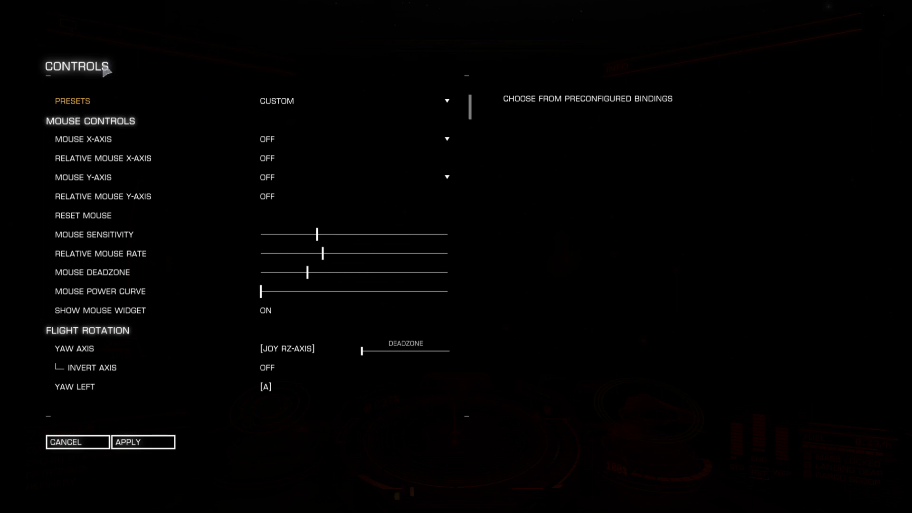
pyautogui.click(440, 101)
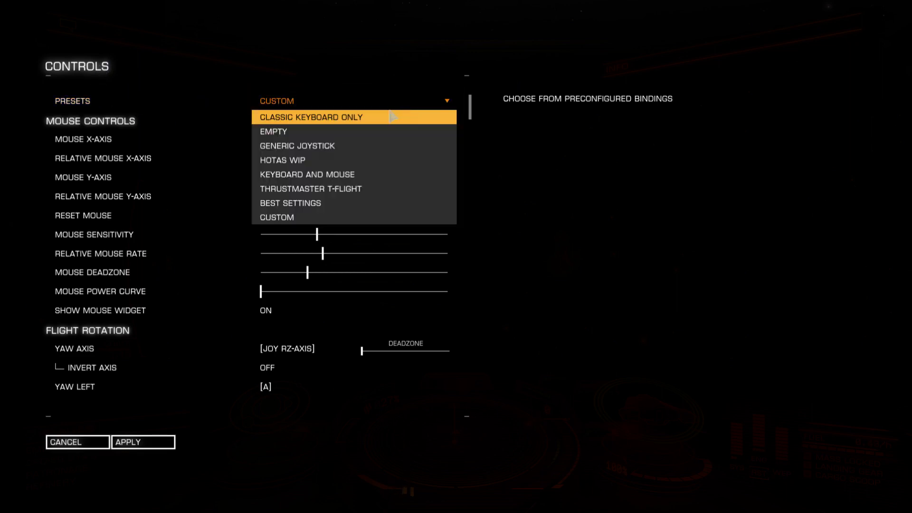
pyautogui.click(333, 189)
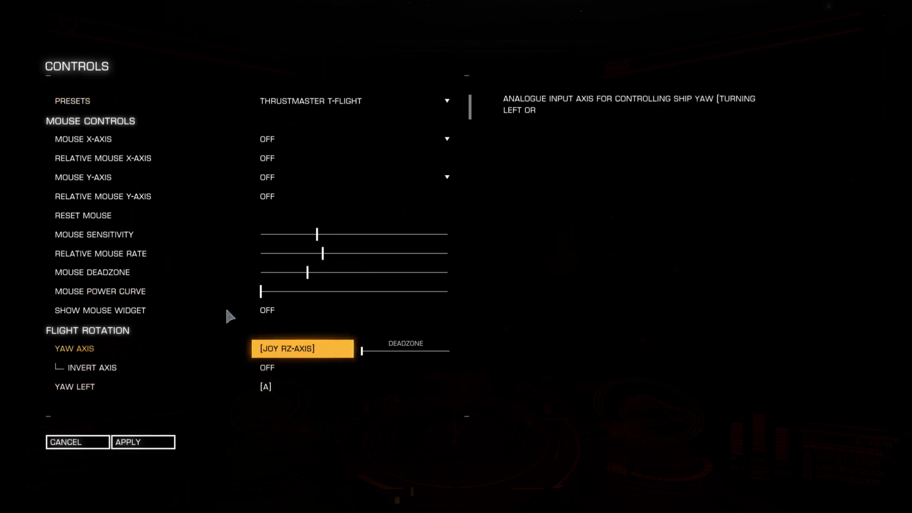
pyautogui.click(273, 314)
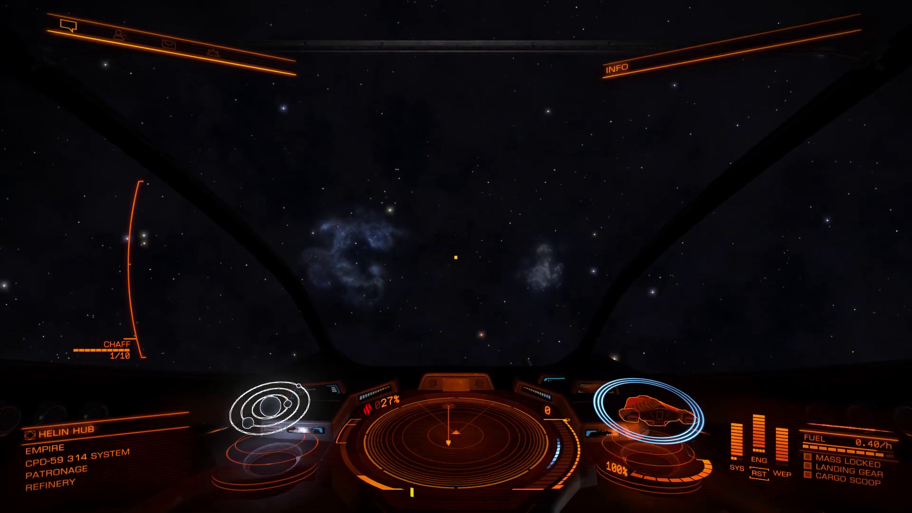
# Open the game's control options from the cockpit and go to the Flight Rotation bindings
pyautogui.press('Escape')
pyautogui.click(141, 119)
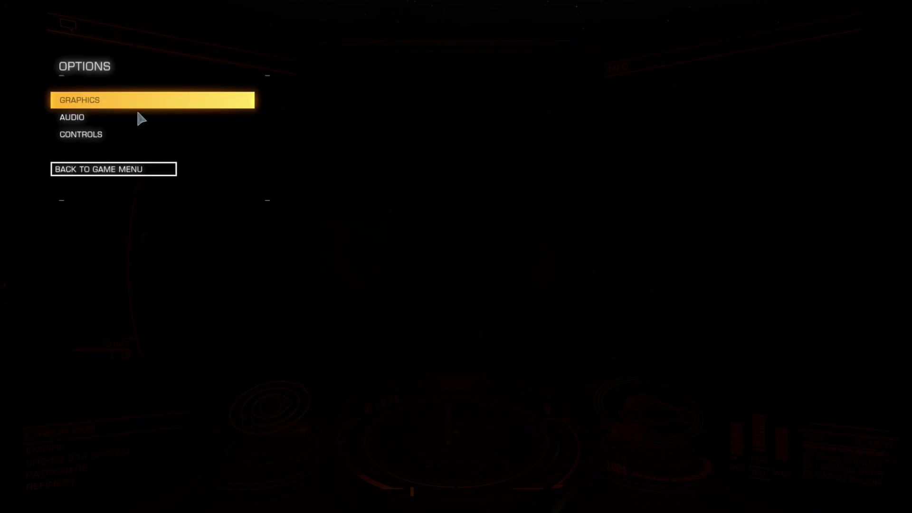
pyautogui.click(106, 134)
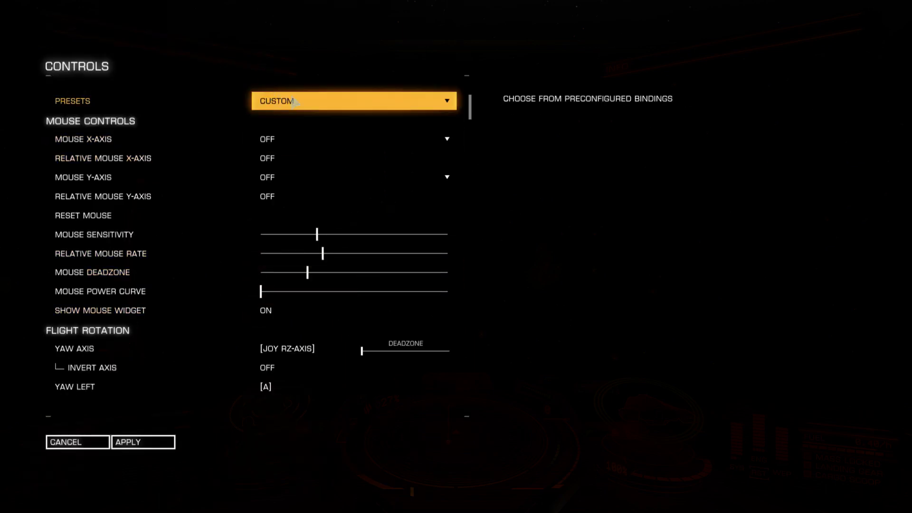
pyautogui.scroll(-5, 346, 169)
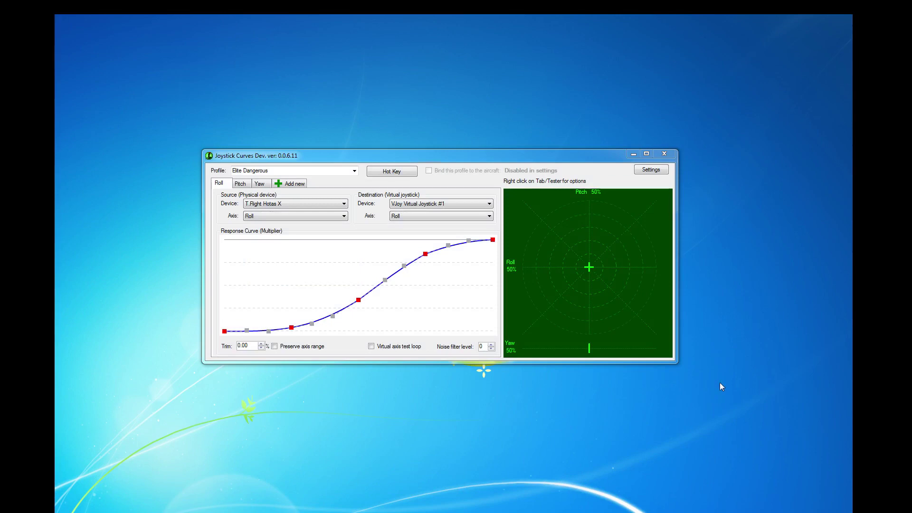
# Bind the game's Roll Axis to Joy X-Axis using the Roll virtual axis test loop, and turn on its axis inversion
pyautogui.moveTo(404, 159); pyautogui.dragTo(403, 156)
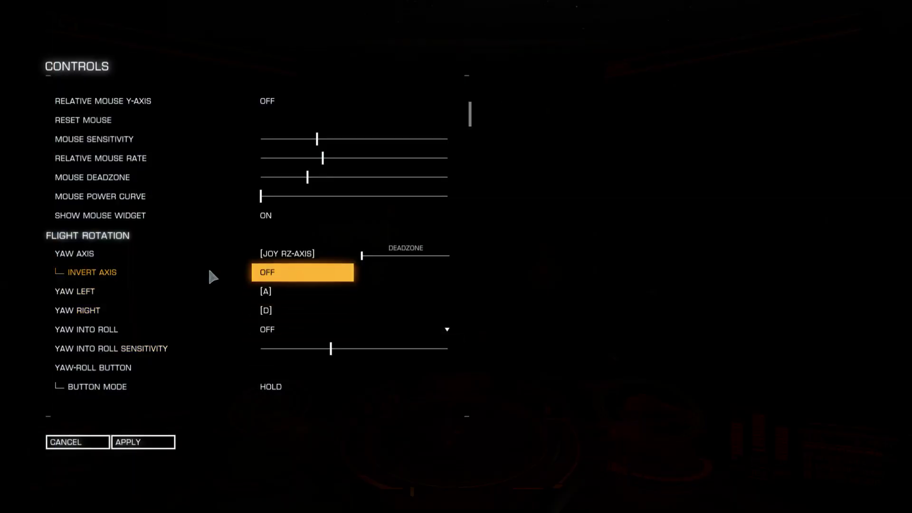
pyautogui.scroll(-7, 318, 300)
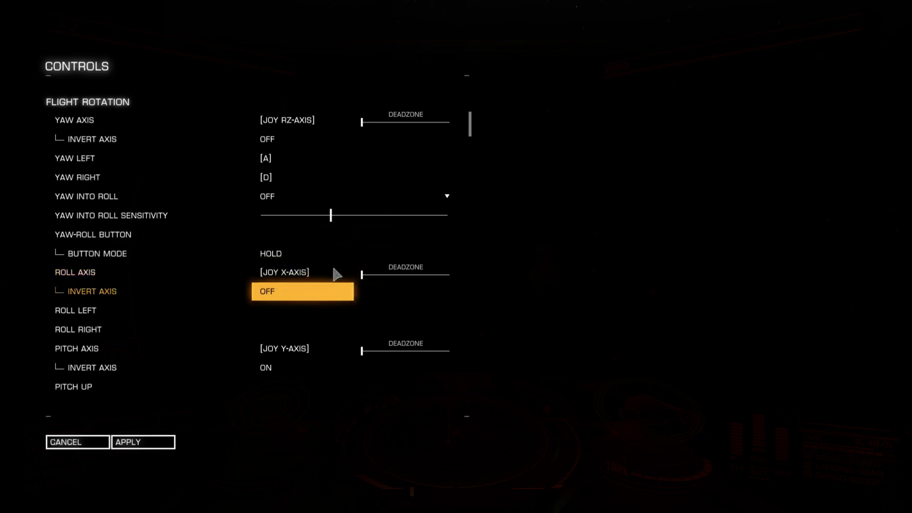
pyautogui.press('Down')
pyautogui.press('Up')
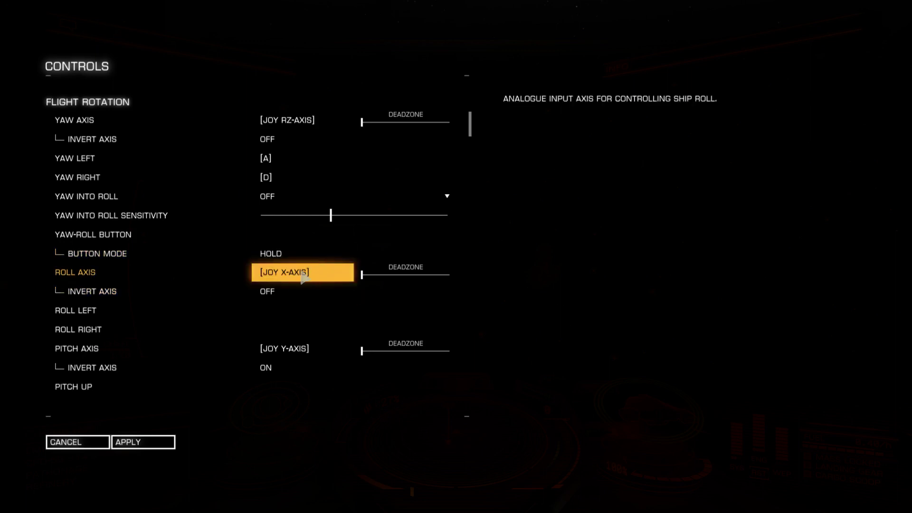
pyautogui.click(304, 278)
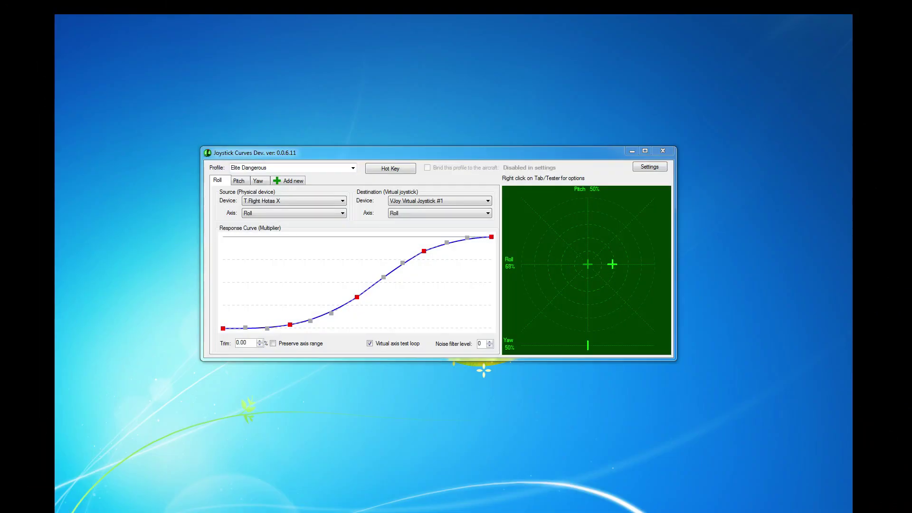
# Bind the game's Pitch Axis to Joy Y-Axis using the Pitch virtual axis in Joystick Curves
pyautogui.click(239, 183)
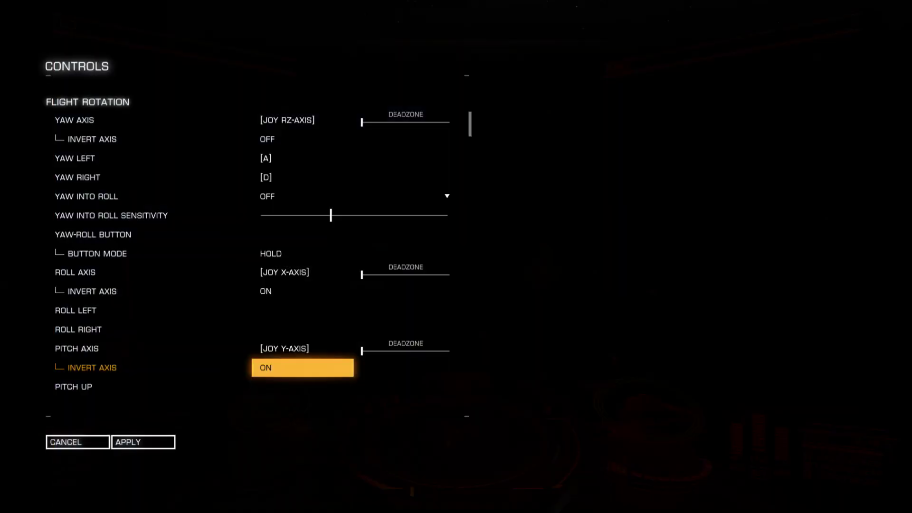
pyautogui.scroll(-2, 304, 373)
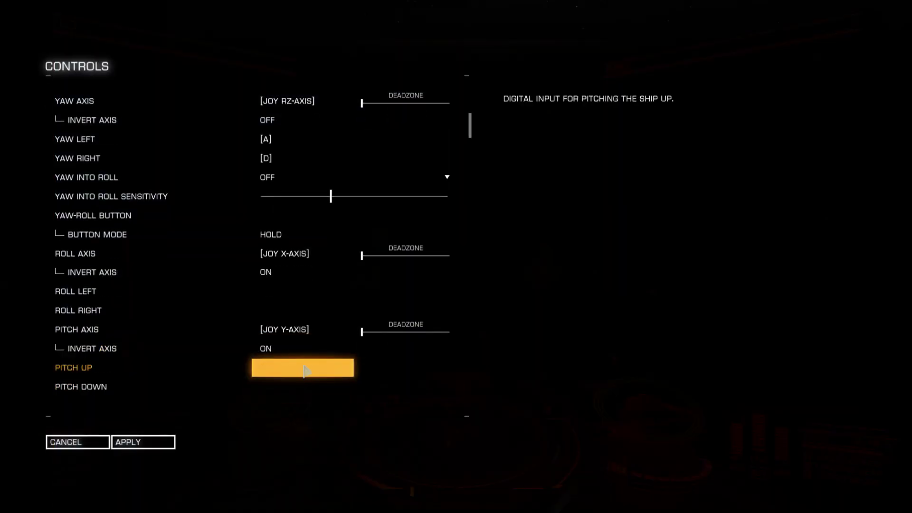
pyautogui.scroll(-2, 306, 369)
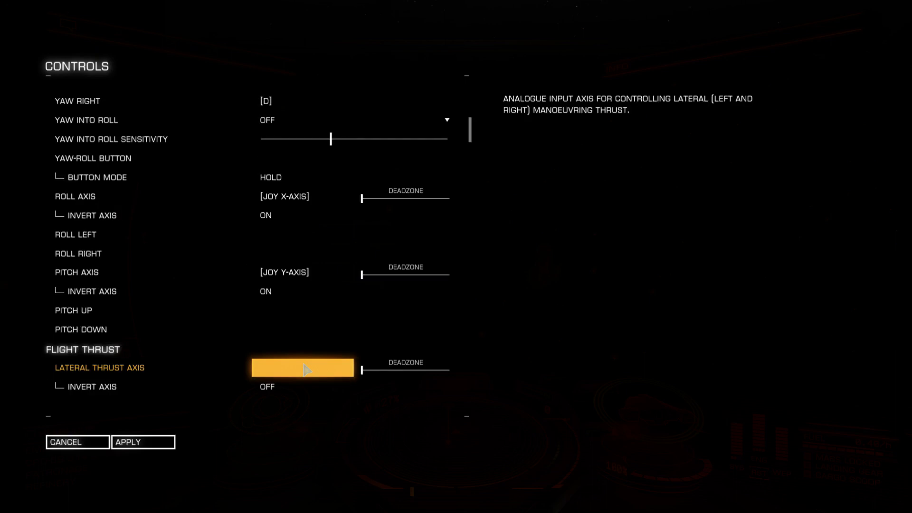
pyautogui.click(301, 273)
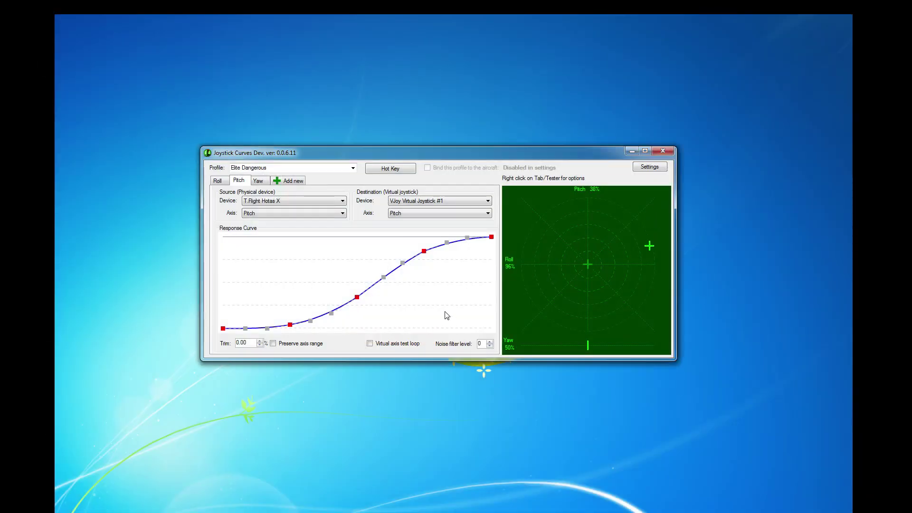
# Bind the game's Yaw Axis to Joy RZ-Axis using the Yaw virtual axis, and turn on its axis inversion
pyautogui.click(258, 182)
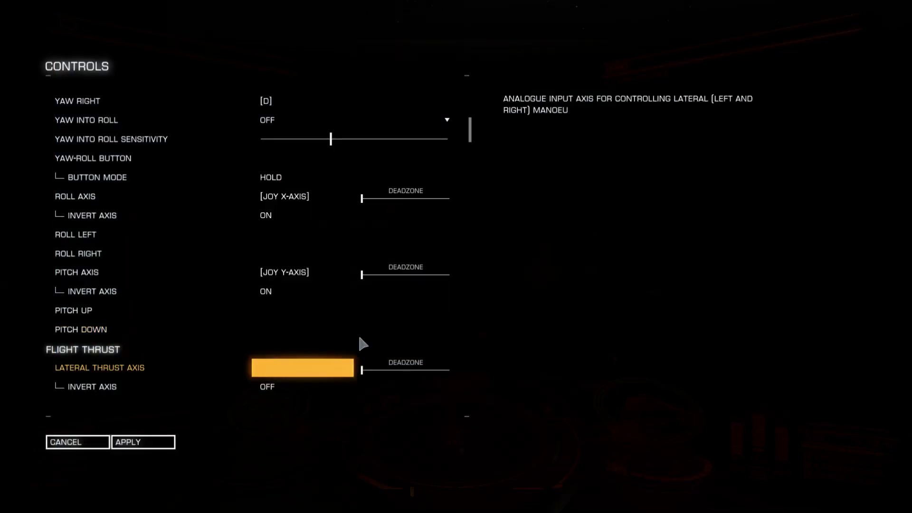
pyautogui.scroll(5, 356, 285)
pyautogui.scroll(2, 293, 284)
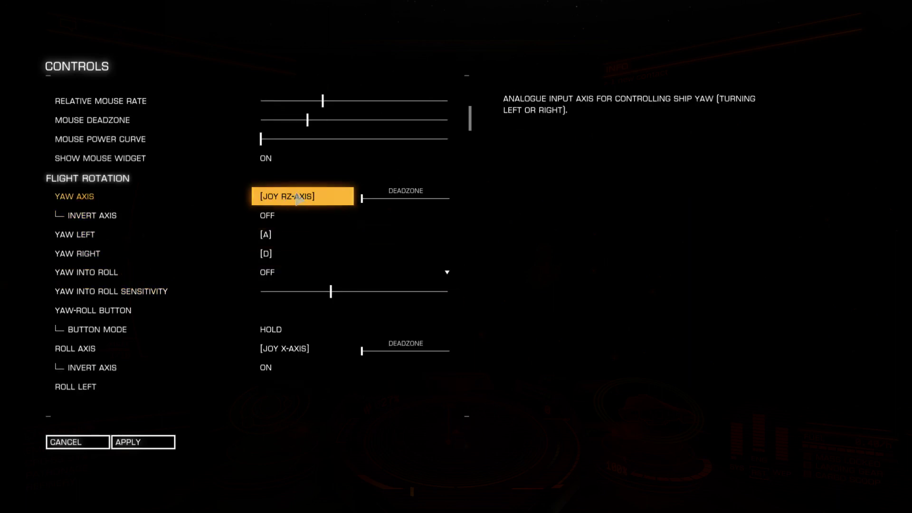
pyautogui.click(299, 199)
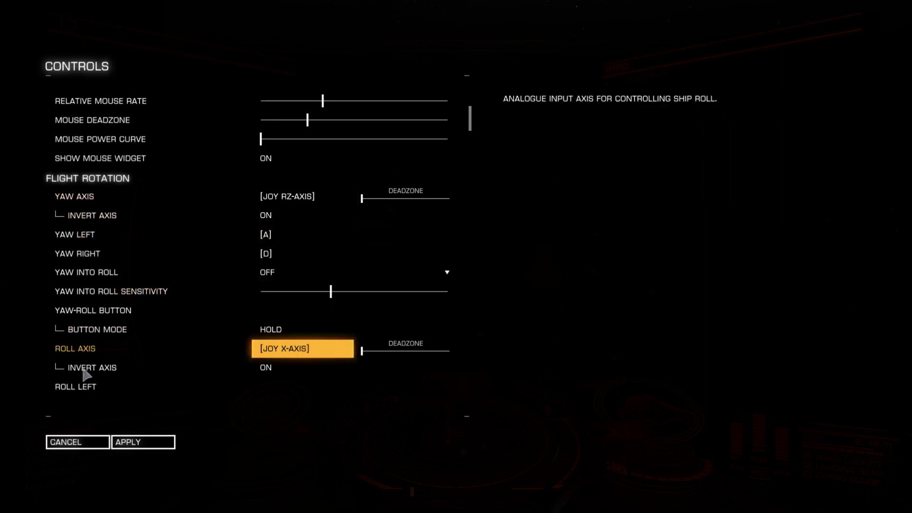
# Review the Yaw, Roll and Pitch axis bindings and their inversion settings under Flight Rotation
pyautogui.scroll(-3, 275, 371)
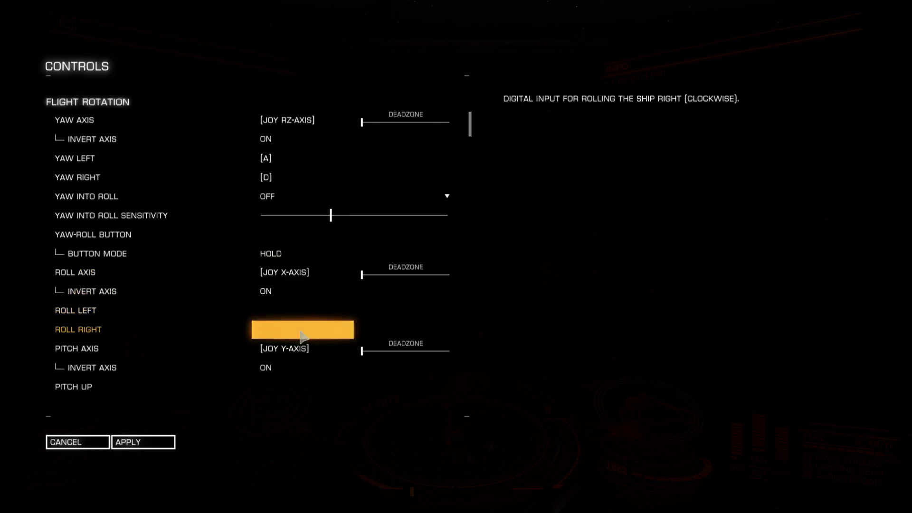
pyautogui.scroll(8, 302, 336)
pyautogui.scroll(-3, 206, 332)
pyautogui.scroll(-2, 211, 330)
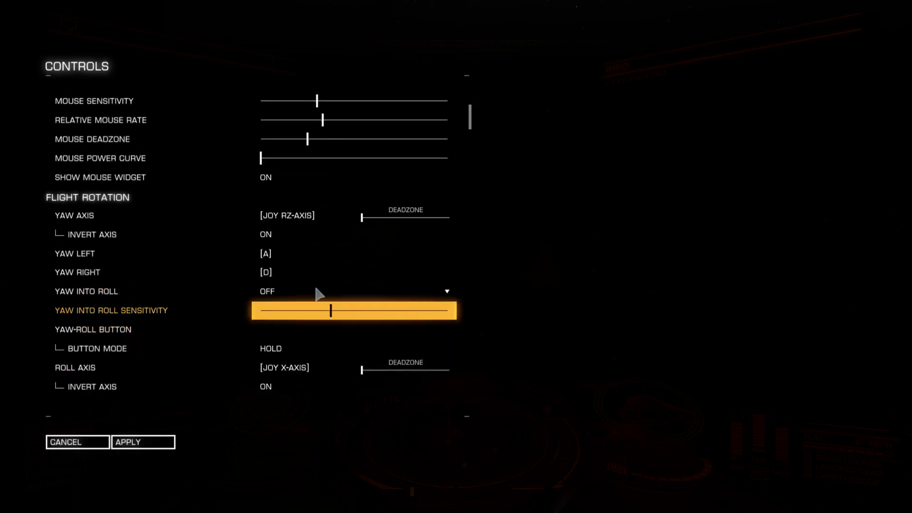
pyautogui.scroll(2, 316, 288)
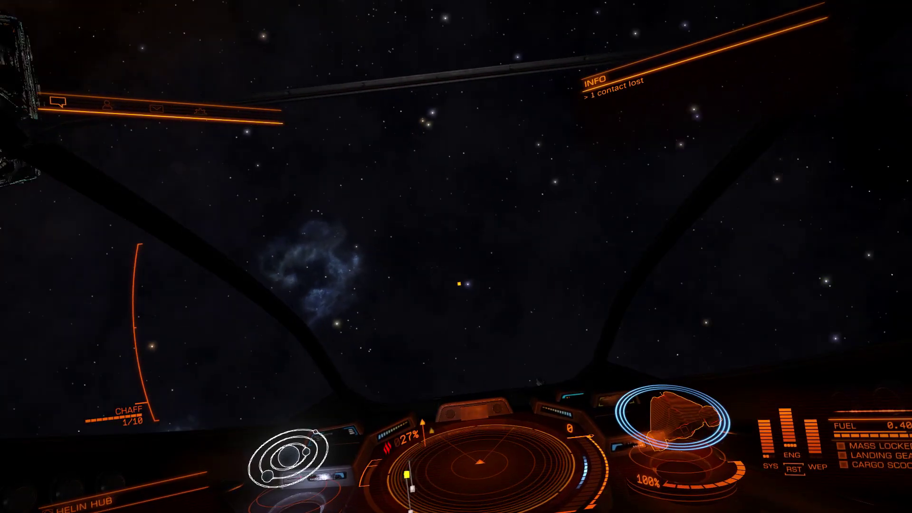
# Test the ship's rotation in flight with the new axis bindings
pyautogui.press('a')
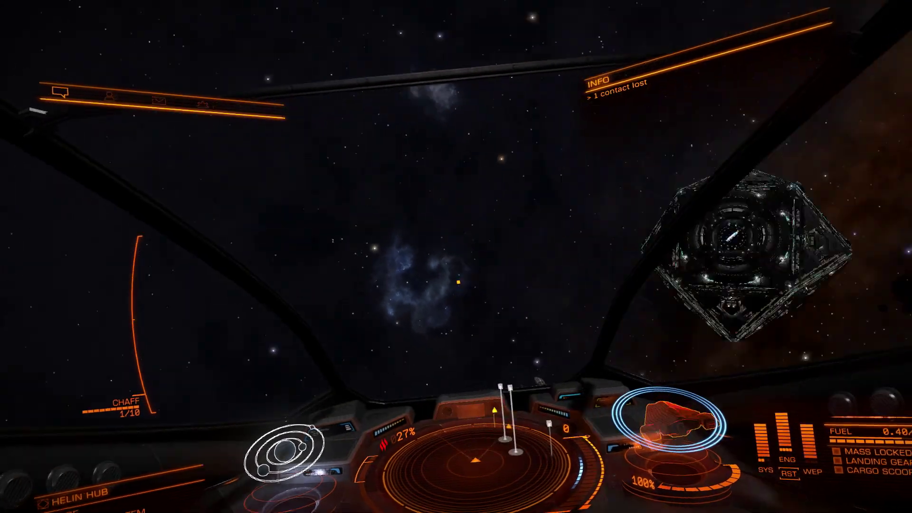
pyautogui.press('a')
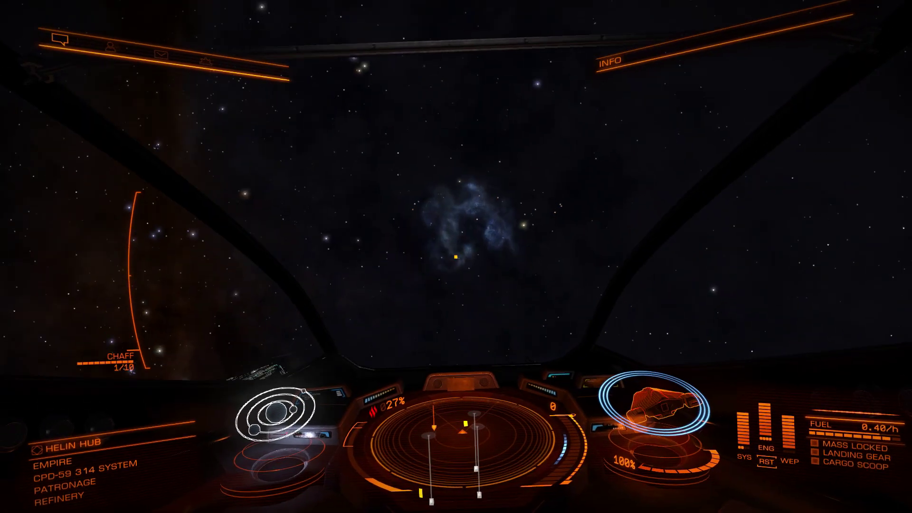
pyautogui.press('a')
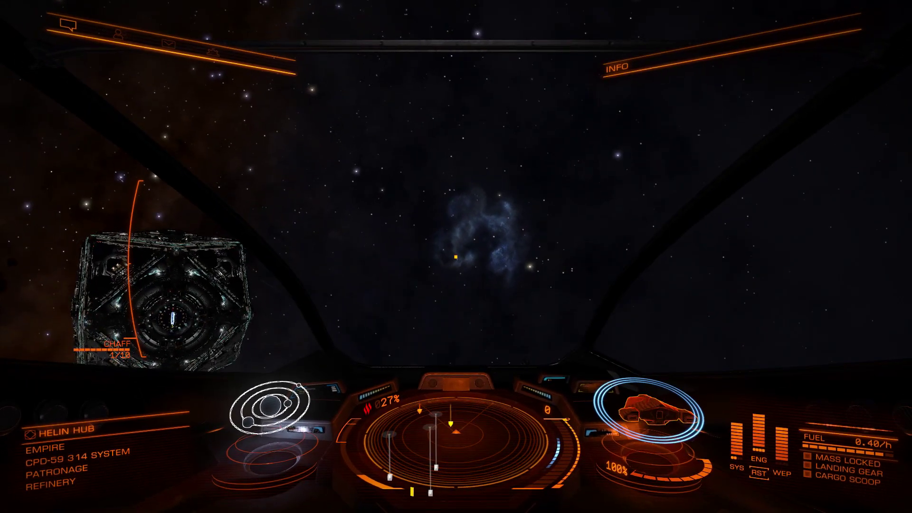